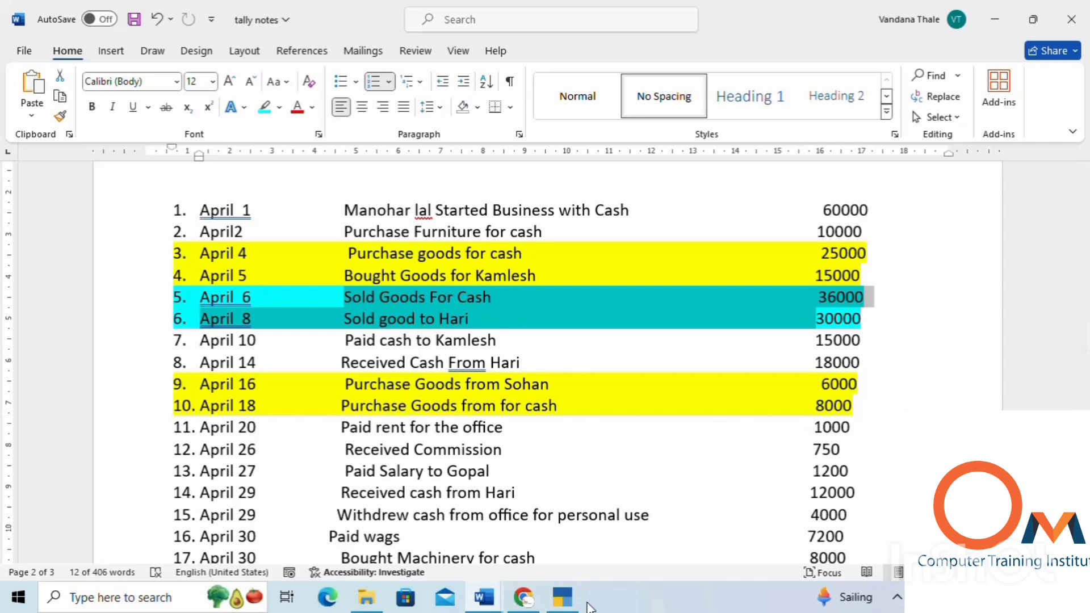
# Step: Switch to TallyPrime and start a new Sales voucher for the company Omci
pyautogui.click(566, 600)
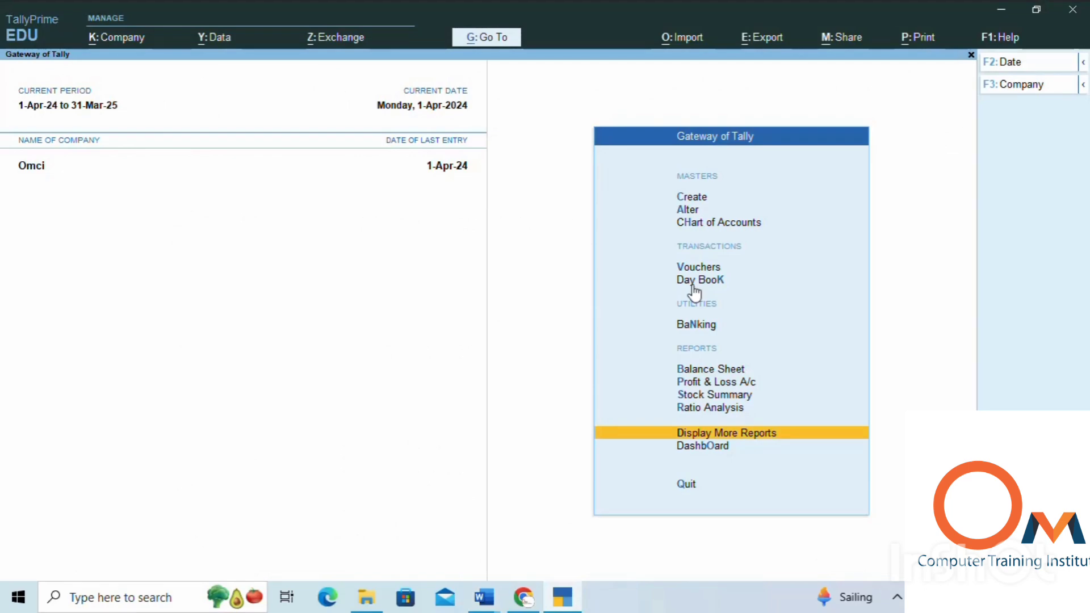
pyautogui.press('Up')
pyautogui.press('Up')
pyautogui.press('Up')
pyautogui.press('Up')
pyautogui.press('Up')
pyautogui.press('Up')
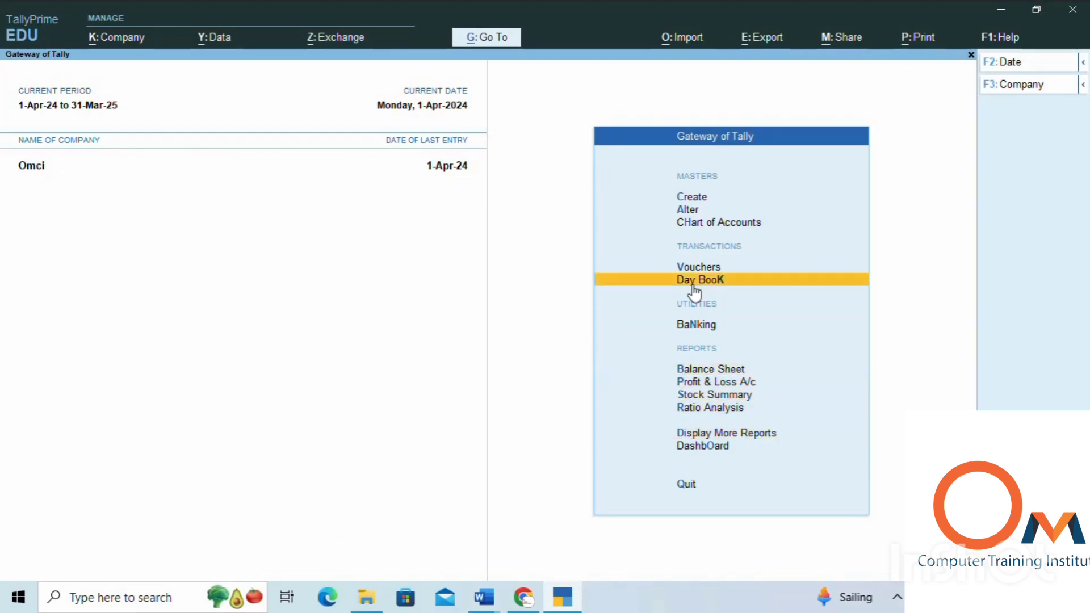
pyautogui.press('Up')
pyautogui.press('Return')
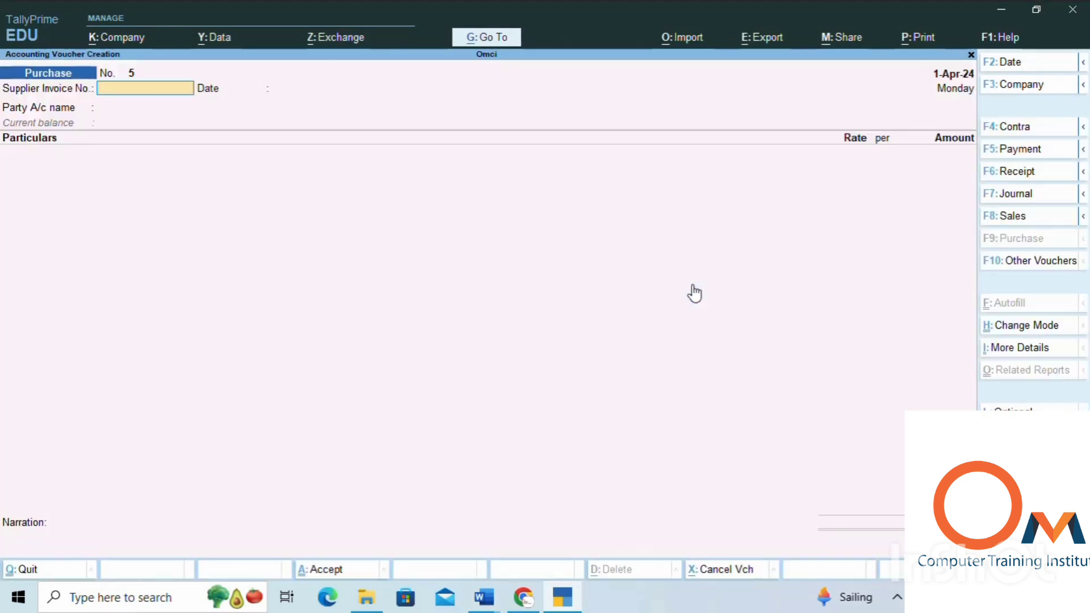
pyautogui.click(1021, 220)
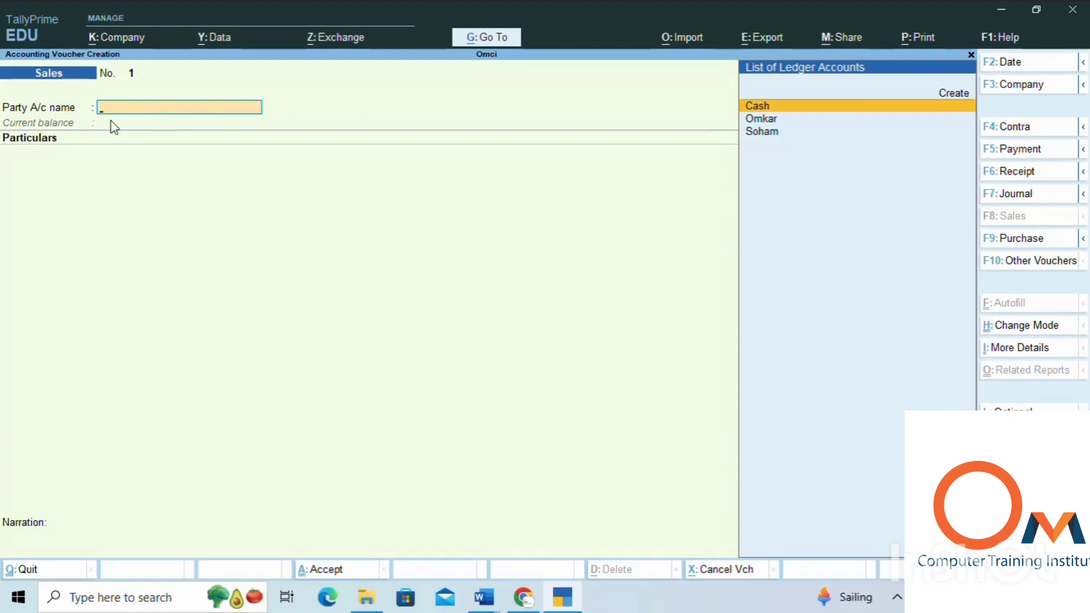
# Step: Look through the available sales voucher modes and choose Accounting Invoice
pyautogui.click(1022, 327)
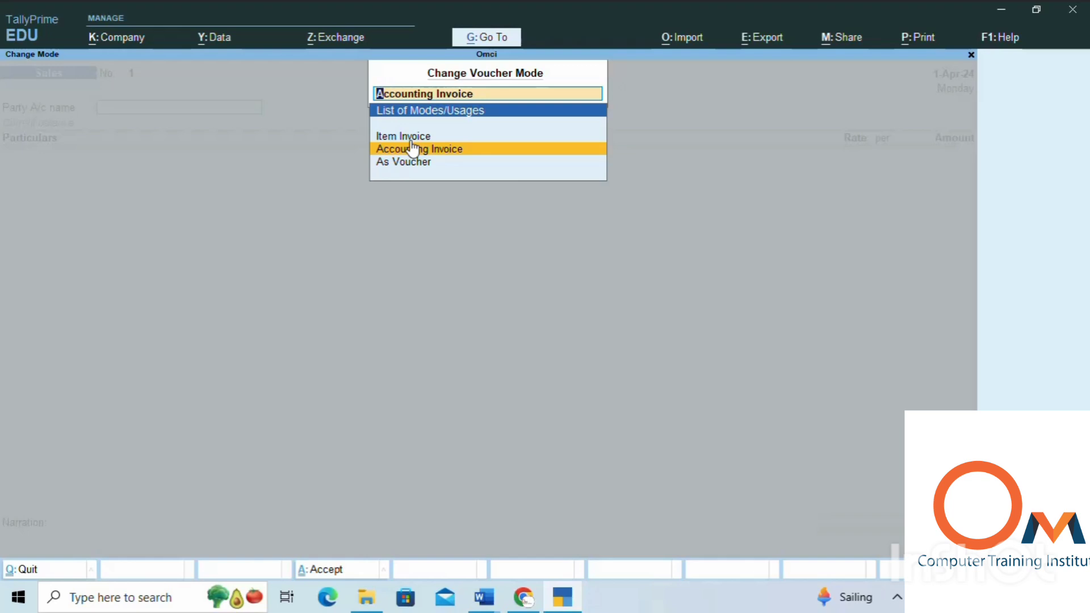
pyautogui.press('Up')
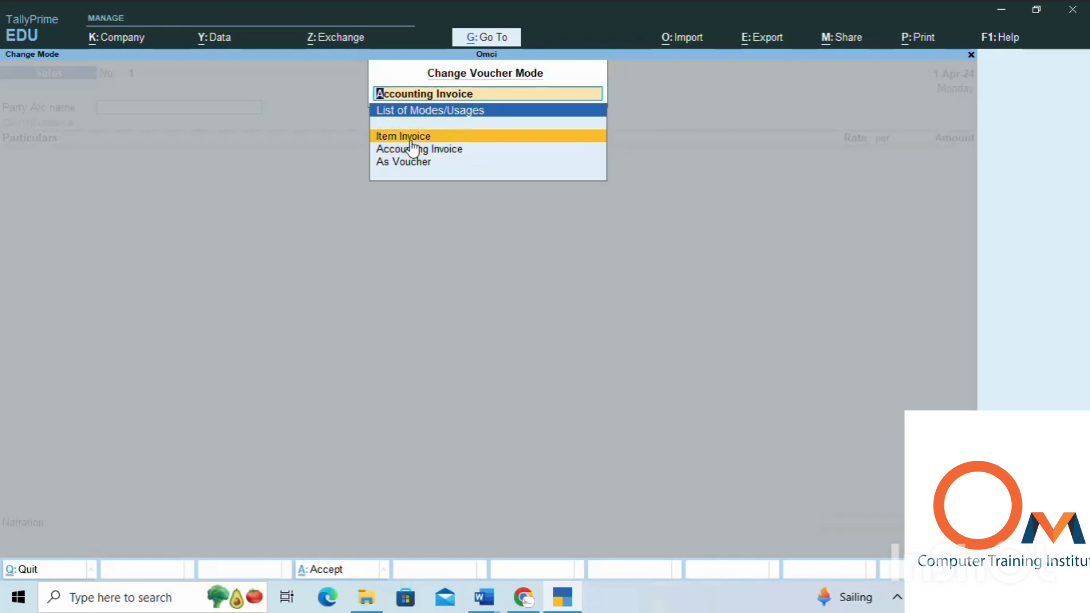
pyautogui.press('Down')
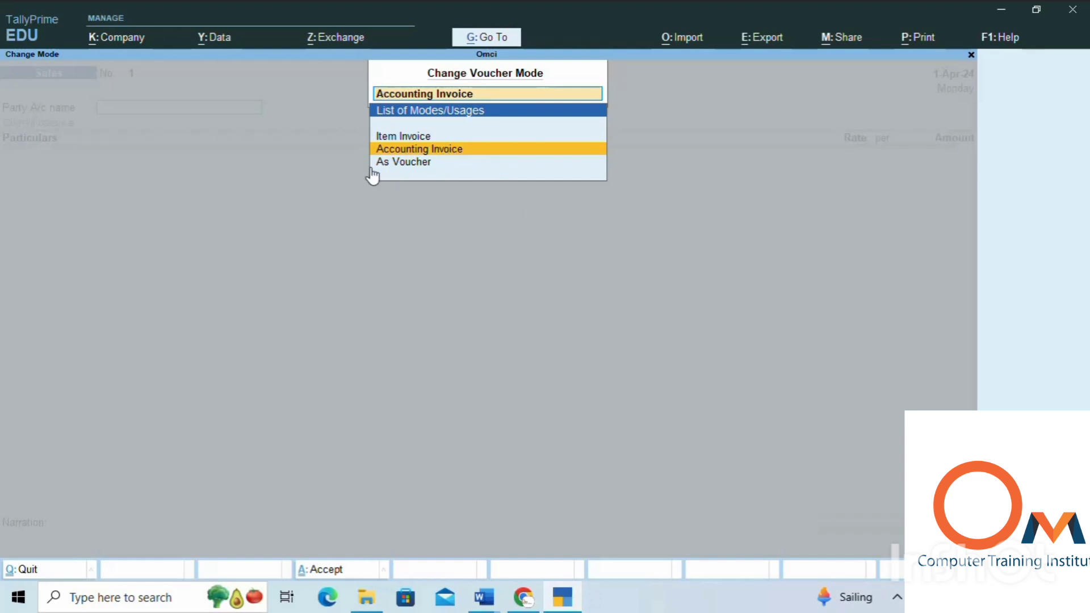
pyautogui.press('Down')
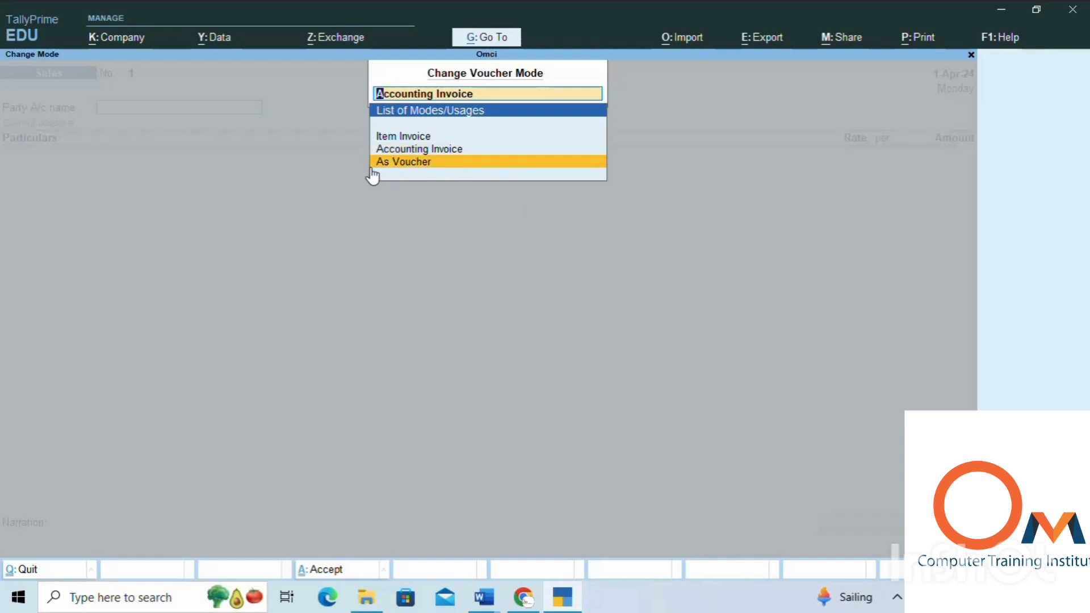
pyautogui.press('Up')
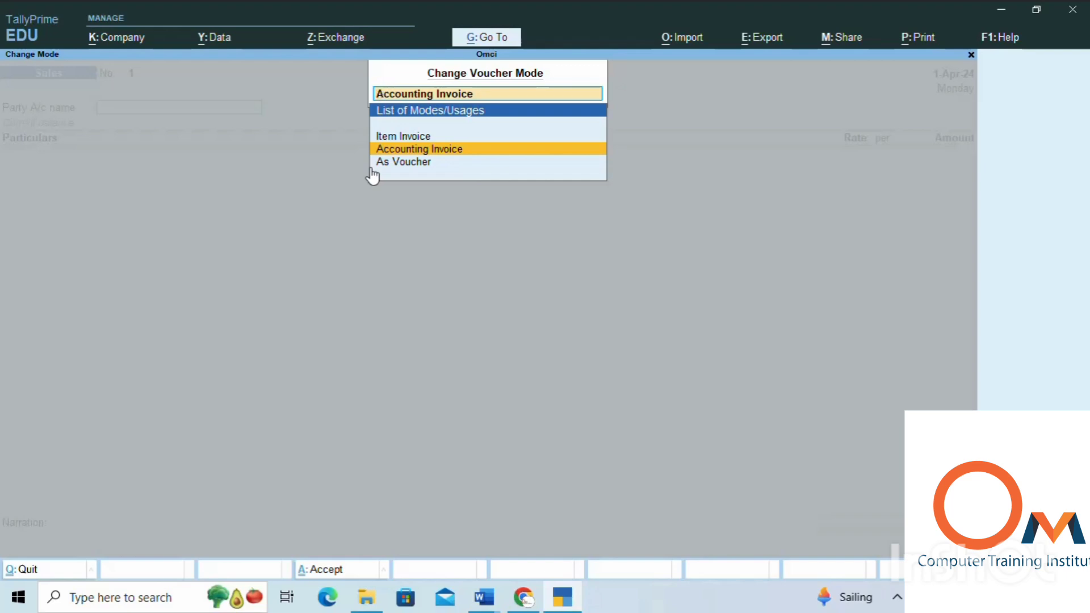
pyautogui.press('Up')
pyautogui.press('Down')
pyautogui.press('Return')
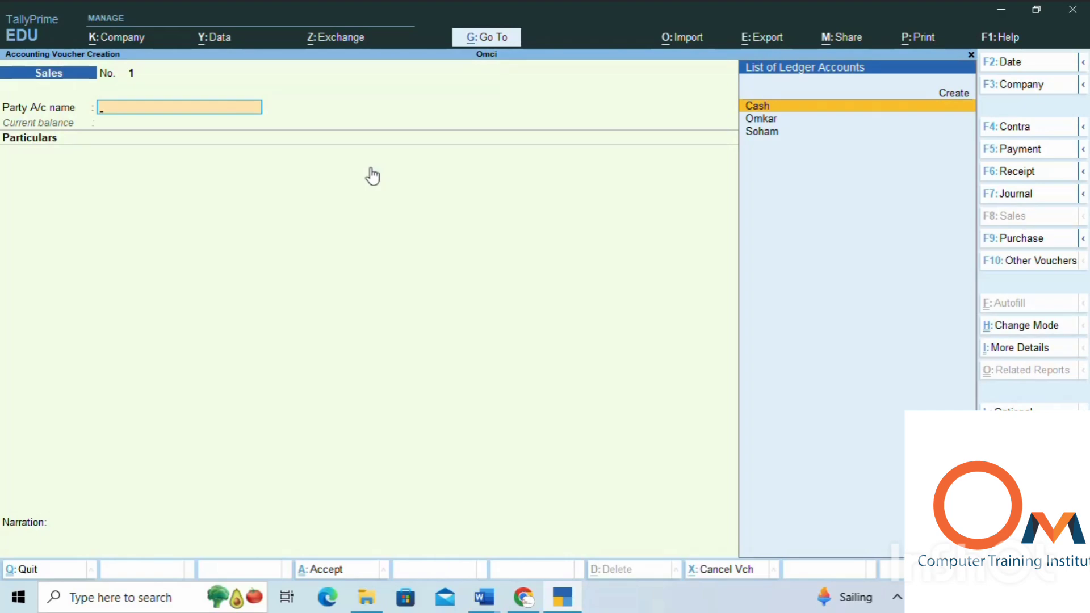
# Step: Consult the transaction notes in Word and set Cash as the voucher's party account, leaving the dispatch and party details blank
pyautogui.hotkey('alt', 'Tab')
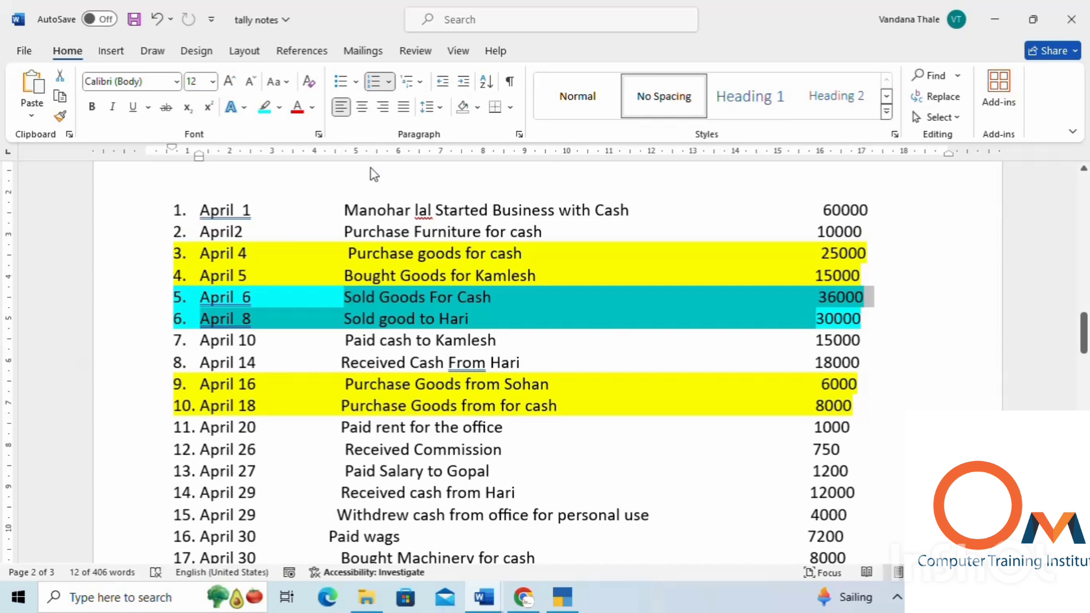
pyautogui.hotkey('alt', 'Tab')
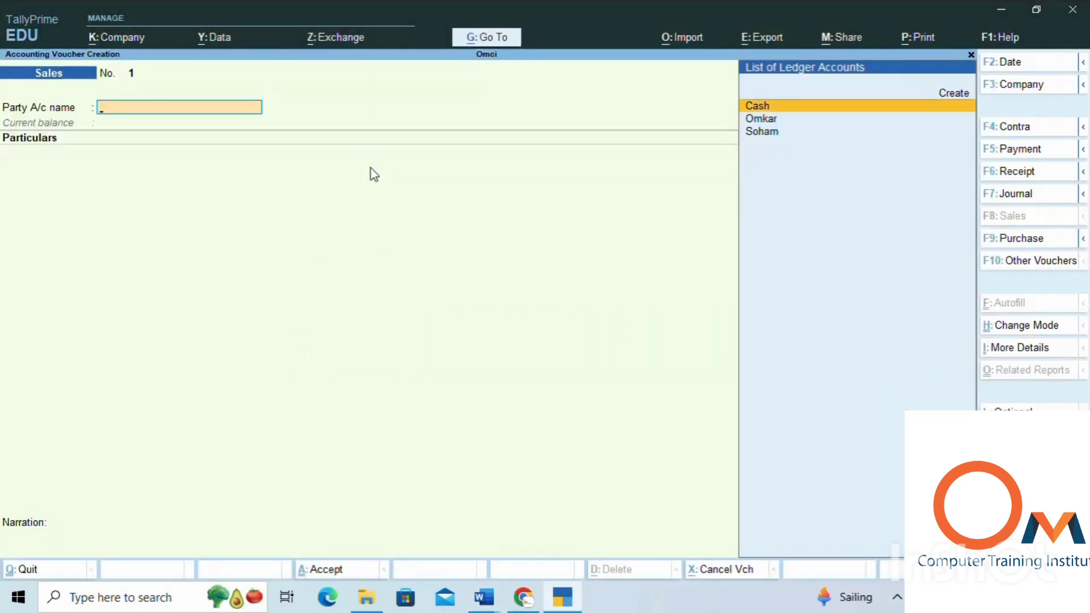
pyautogui.press('Return')
pyautogui.press('Return')
pyautogui.press('Return')
pyautogui.press('Return')
pyautogui.press('Return')
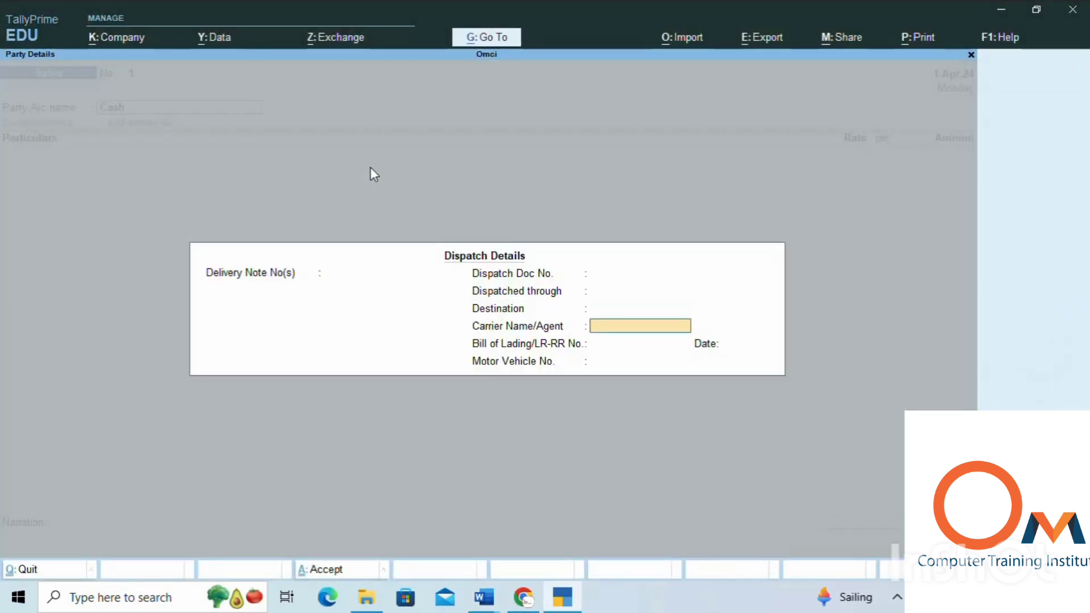
pyautogui.press('Return')
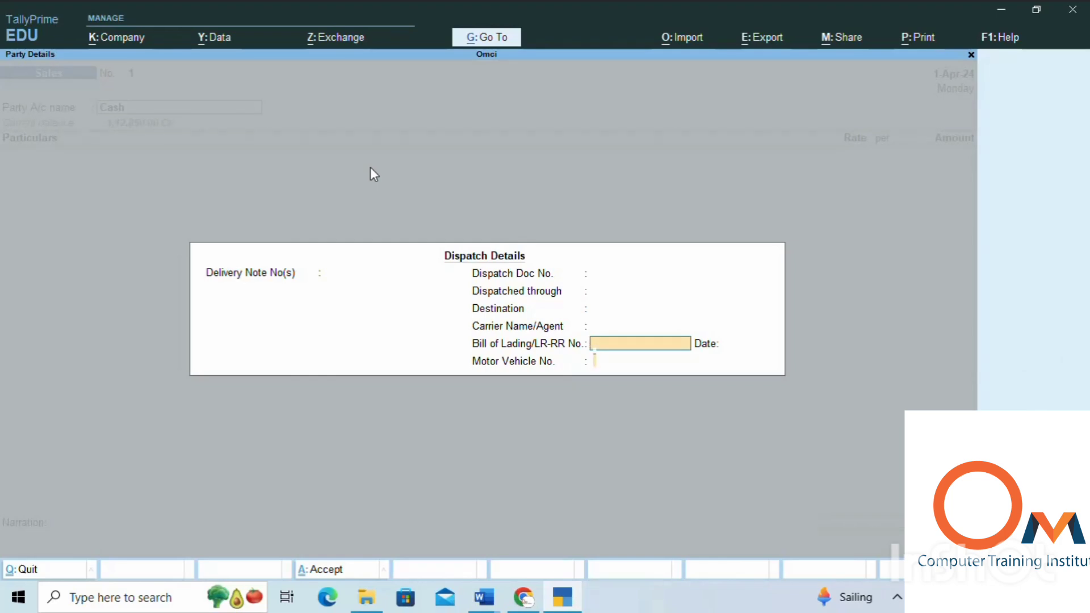
pyautogui.press('Return')
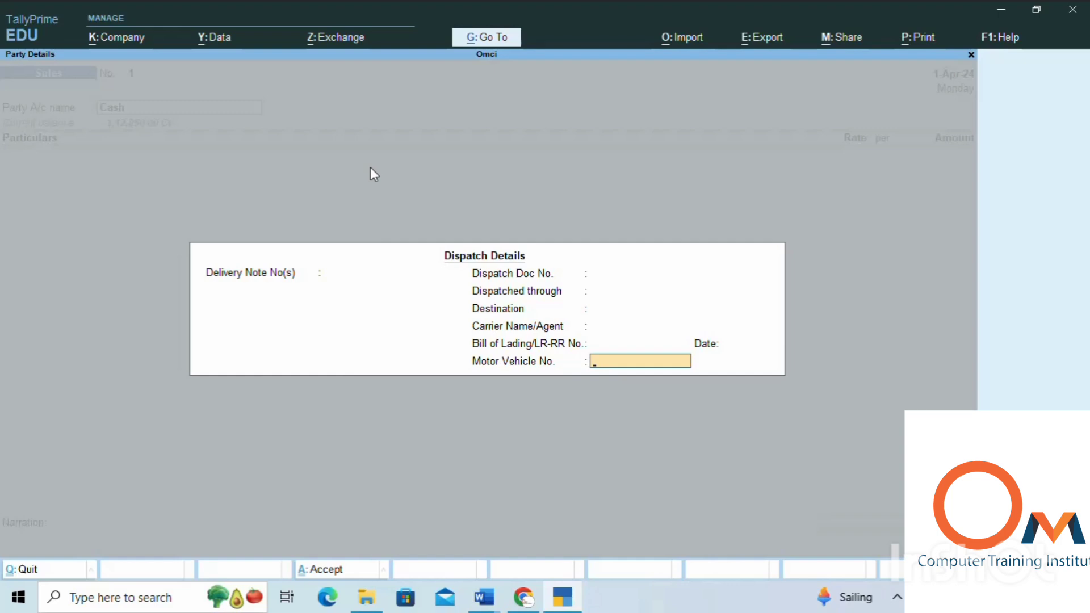
pyautogui.press('Return')
pyautogui.press('Return')
pyautogui.press('Return')
pyautogui.press('Return')
pyautogui.press('Return')
pyautogui.press('Return')
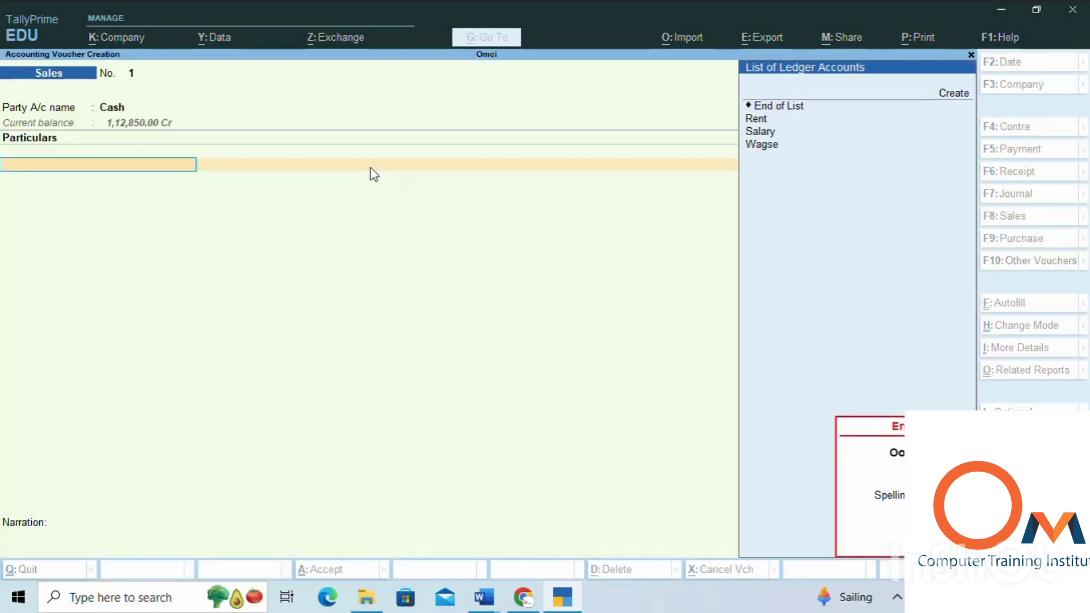
# Step: Start creating a new ledger from the voucher's particulars line and name it Sale, without an alias
pyautogui.write('S')
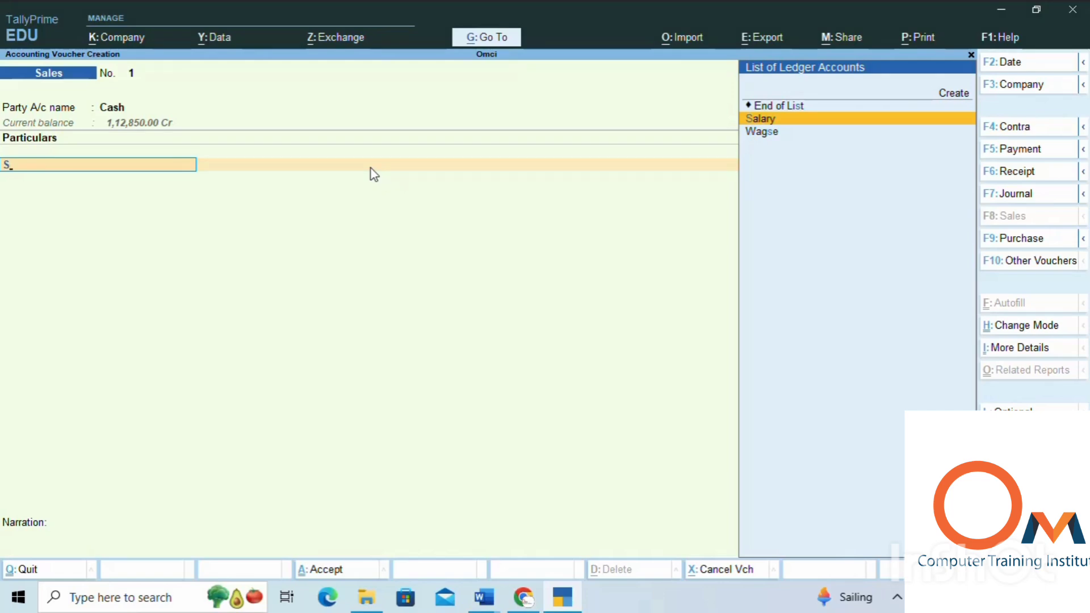
pyautogui.press('alt')
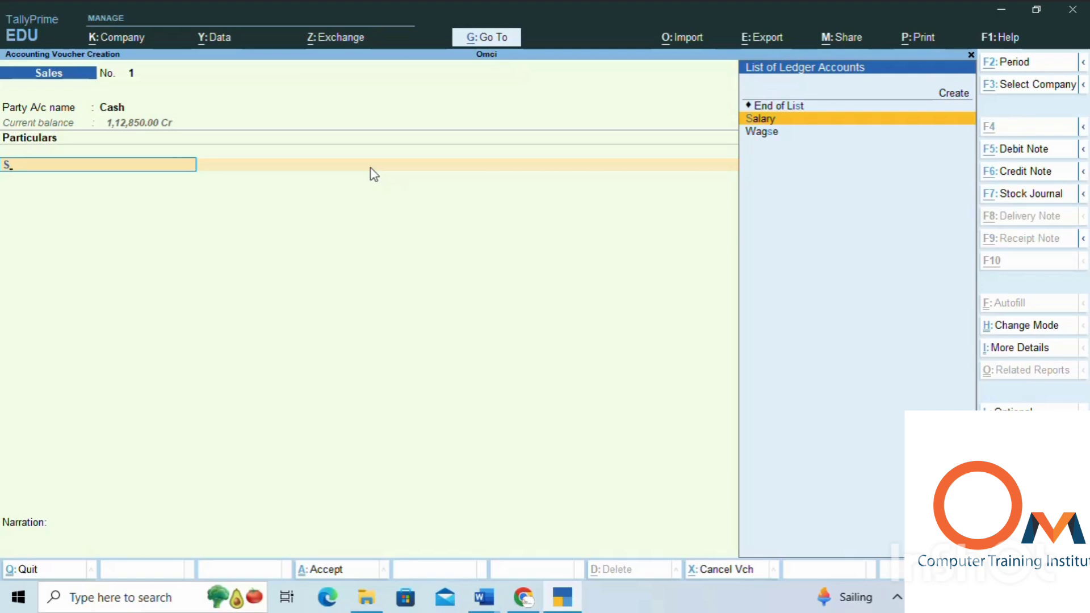
pyautogui.hotkey('alt', 'c')
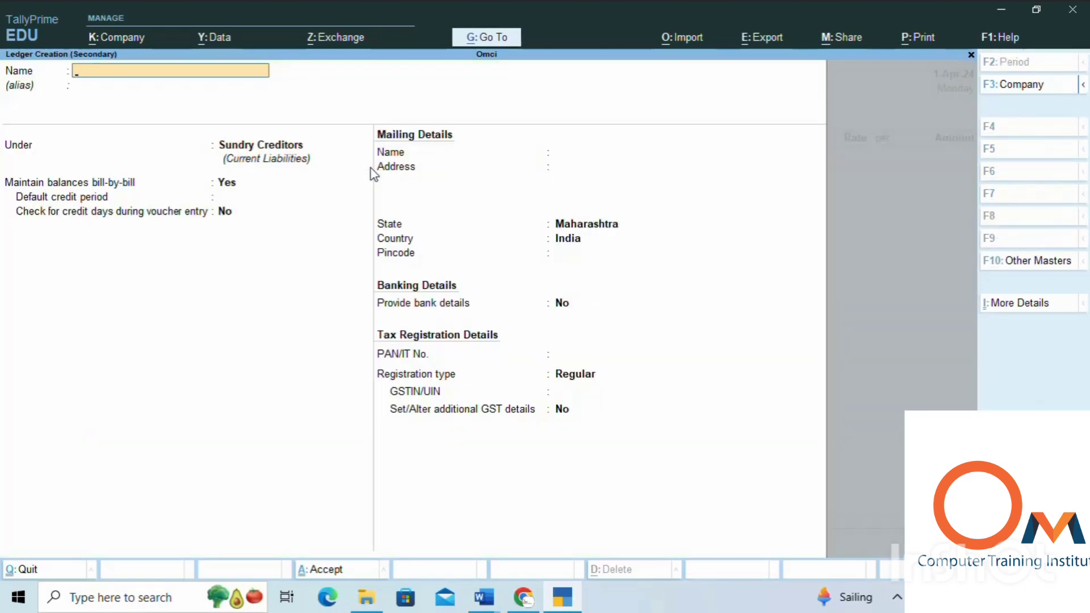
pyautogui.write('Sale')
pyautogui.press('Return')
pyautogui.press('Return')
pyautogui.write('S')
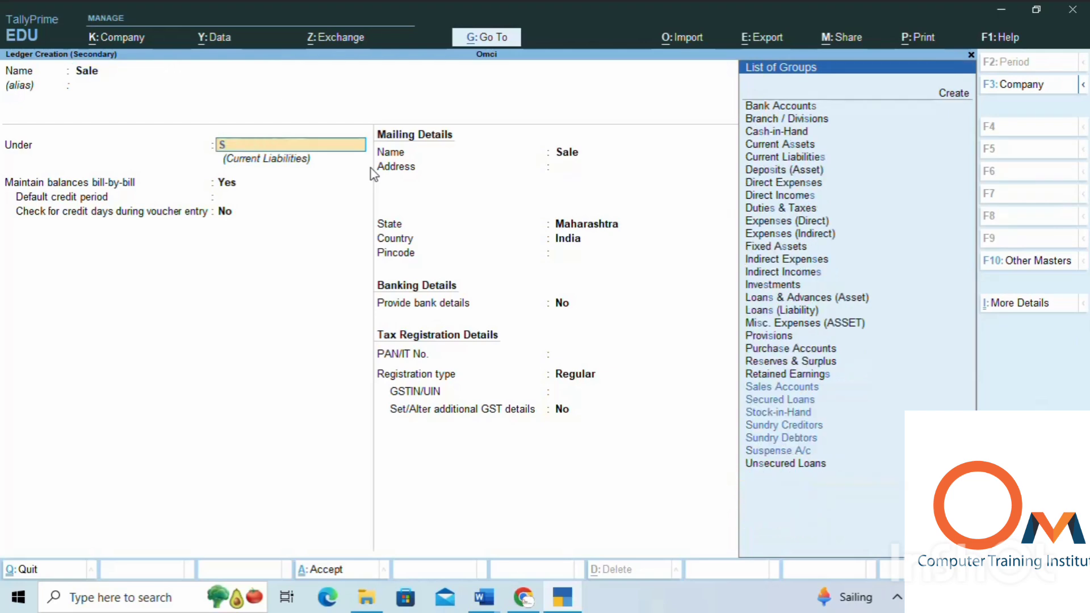
pyautogui.write('un')
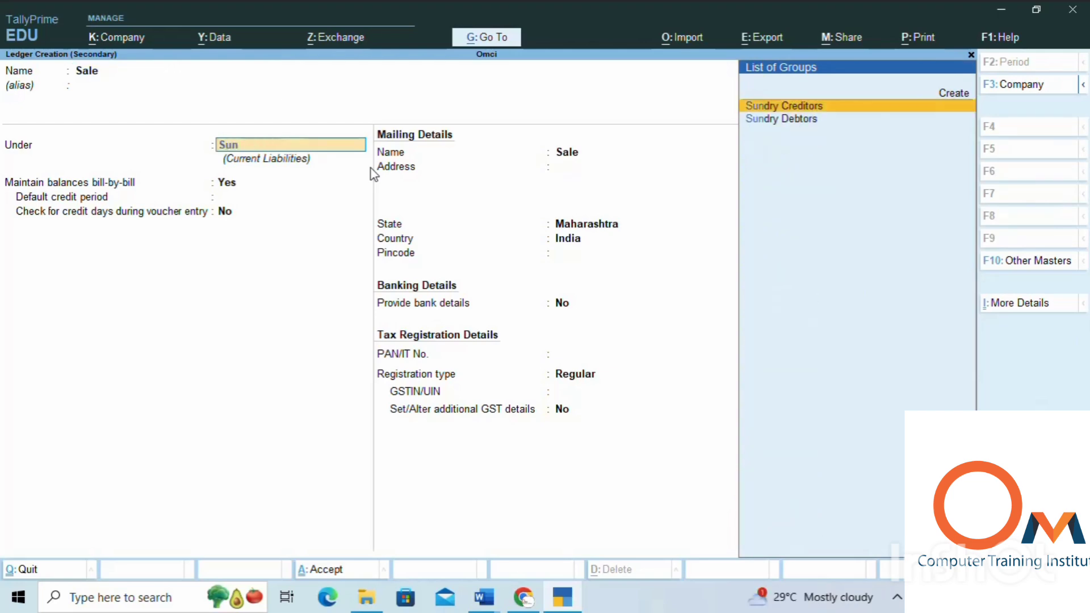
pyautogui.press('Return')
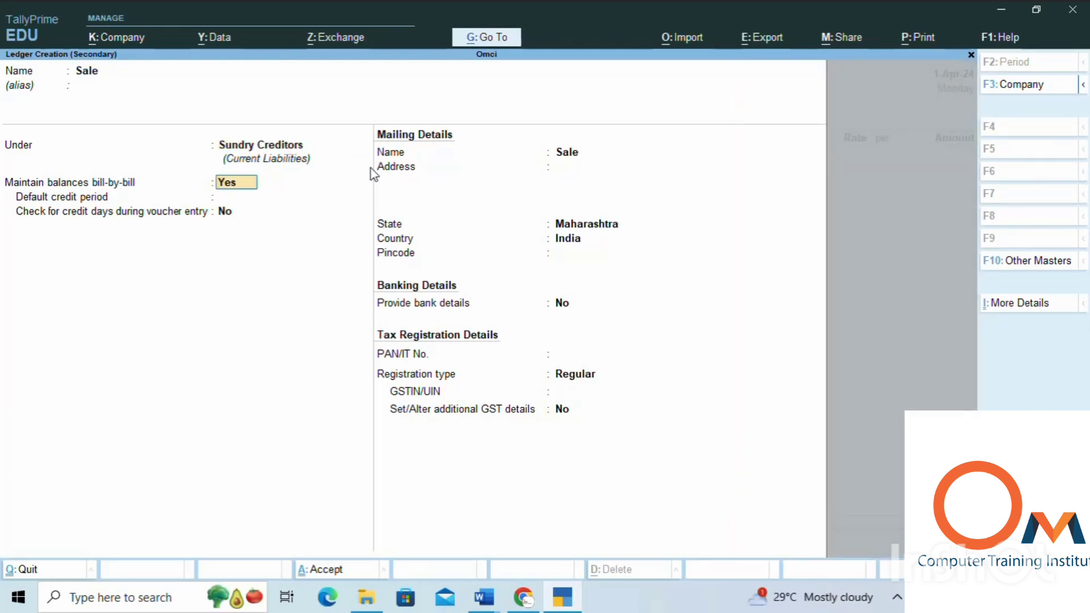
pyautogui.press('BackSpace')
pyautogui.press('Down')
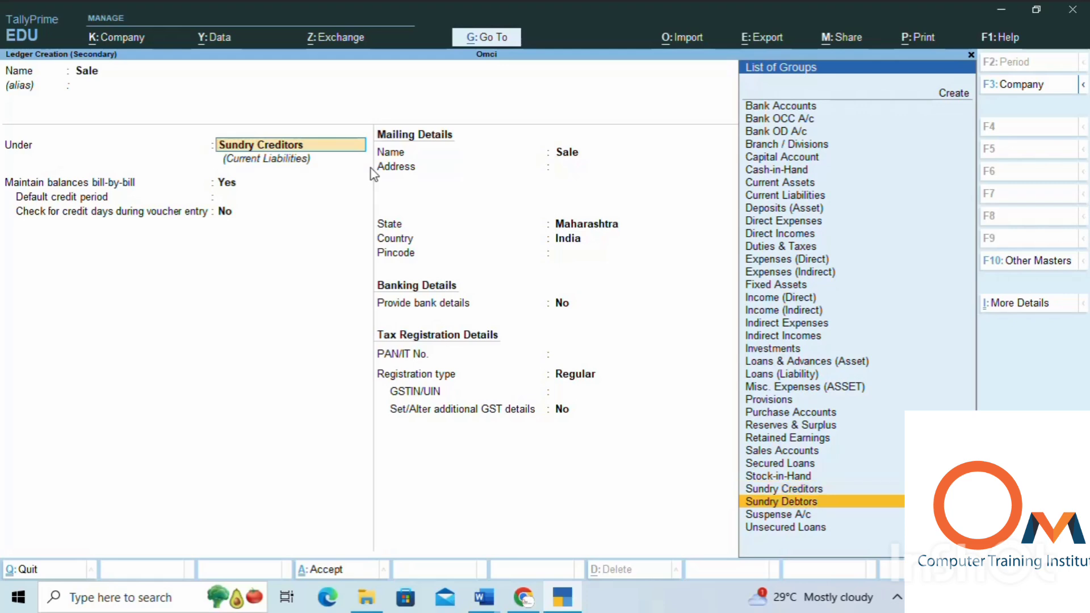
pyautogui.press('Return')
pyautogui.press('Return')
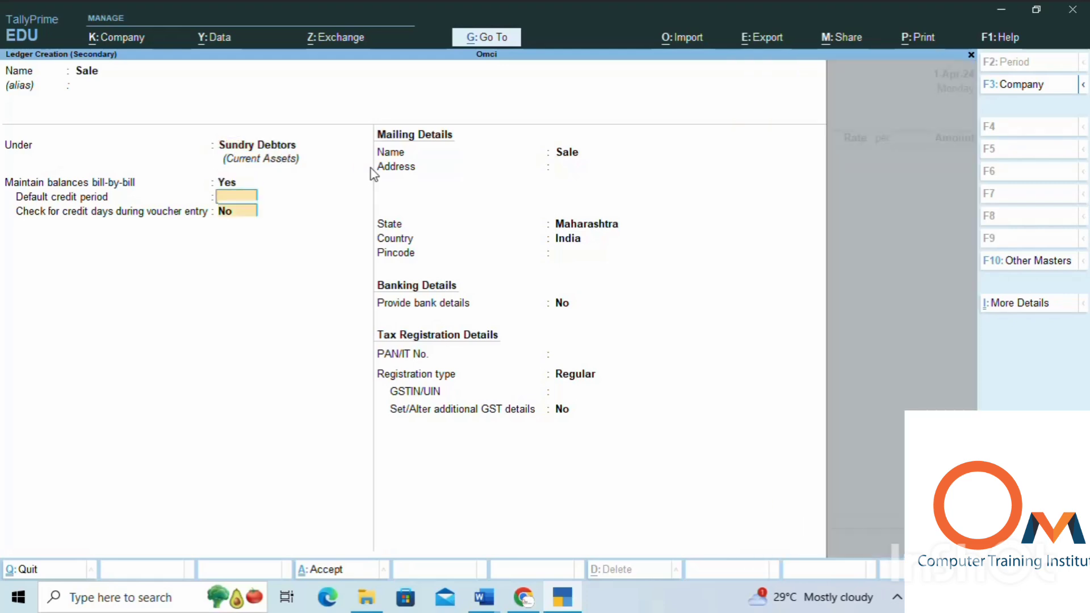
pyautogui.press('Return')
pyautogui.press('BackSpace')
pyautogui.press('BackSpace')
pyautogui.press('BackSpace')
# Step: Place the Sale ledger under Sales Accounts, keep the remaining defaults and save it
pyautogui.write('Sa')
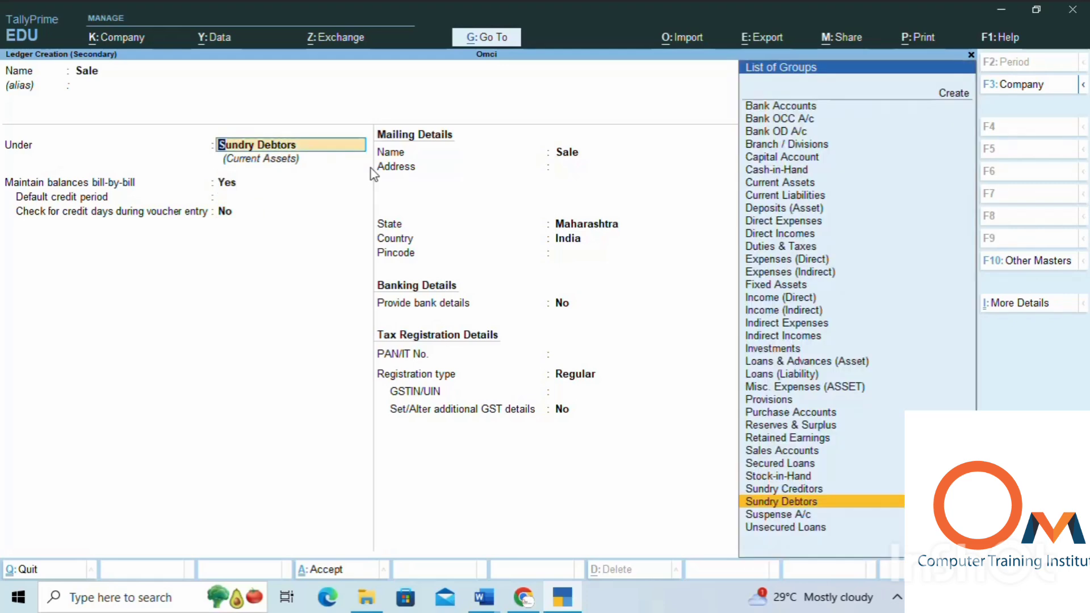
pyautogui.write('l')
pyautogui.press('Return')
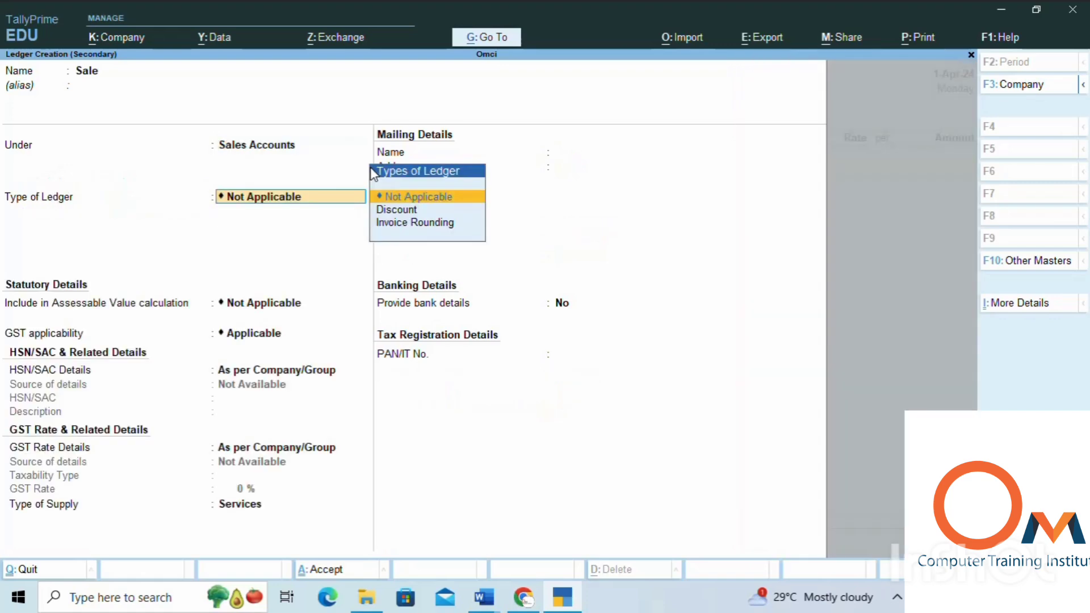
pyautogui.press('Return')
pyautogui.press('Return')
pyautogui.press('Return')
pyautogui.press('Return')
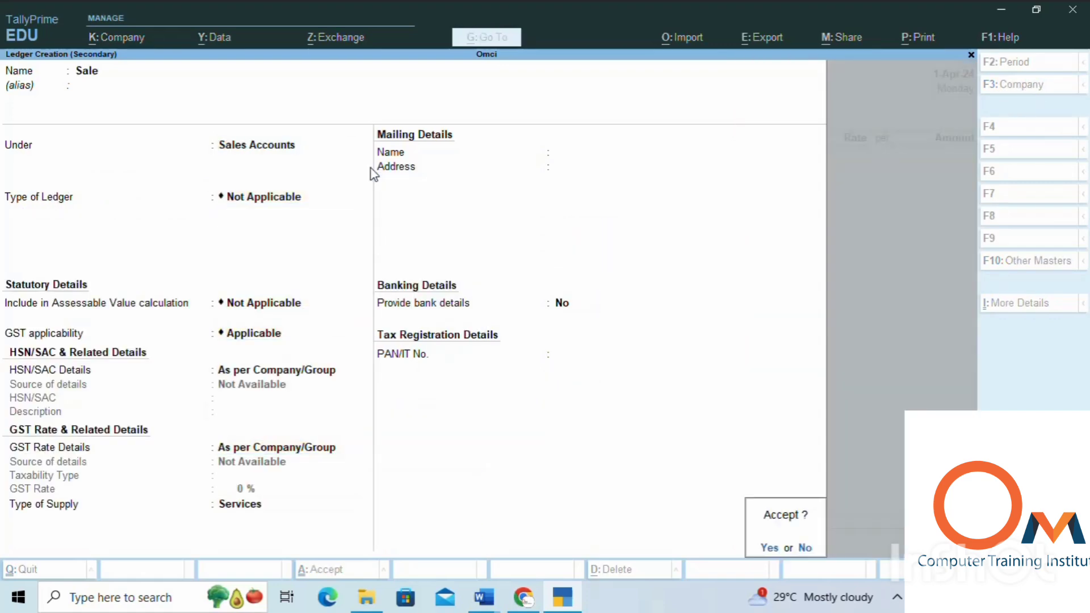
pyautogui.press('Return')
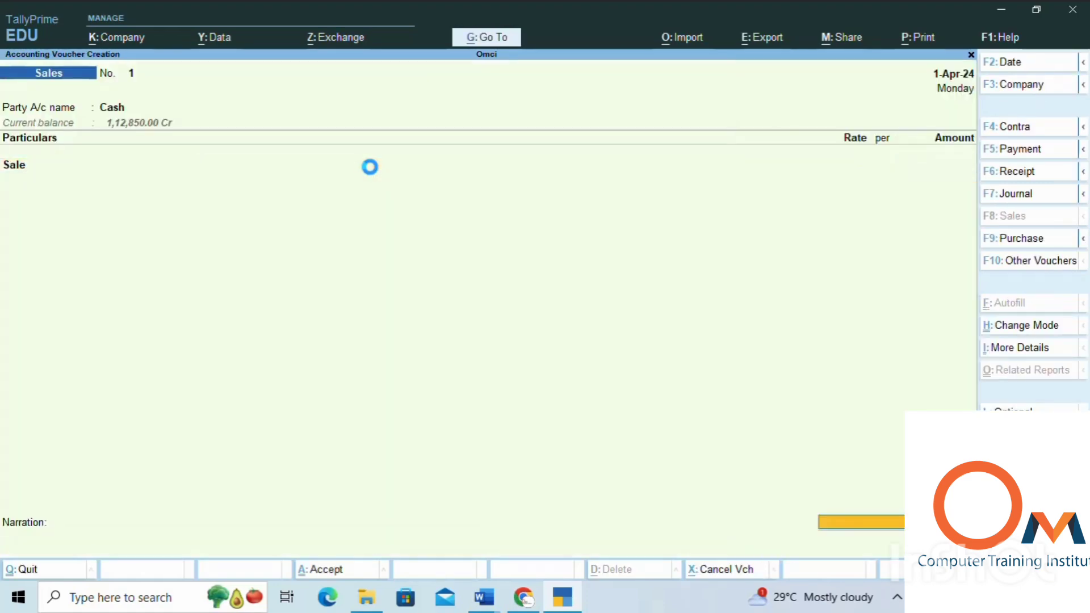
# Step: Enter 36,000 as the amount for Sale, leave the narration empty and save the sales voucher
pyautogui.click(14, 166)
pyautogui.press('Return')
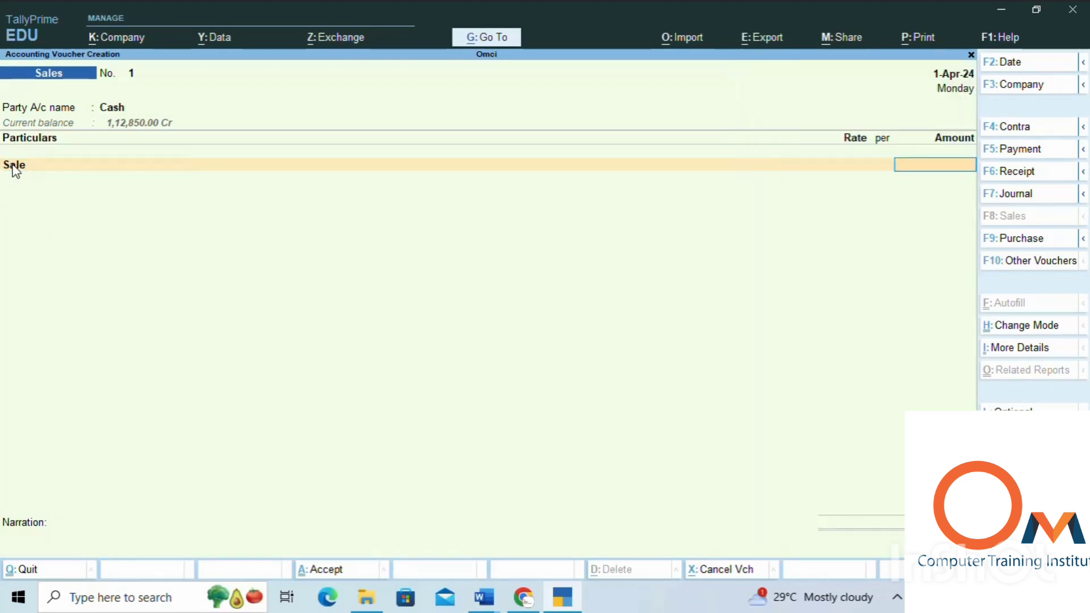
pyautogui.write('36,000')
pyautogui.press('Return')
pyautogui.press('Return')
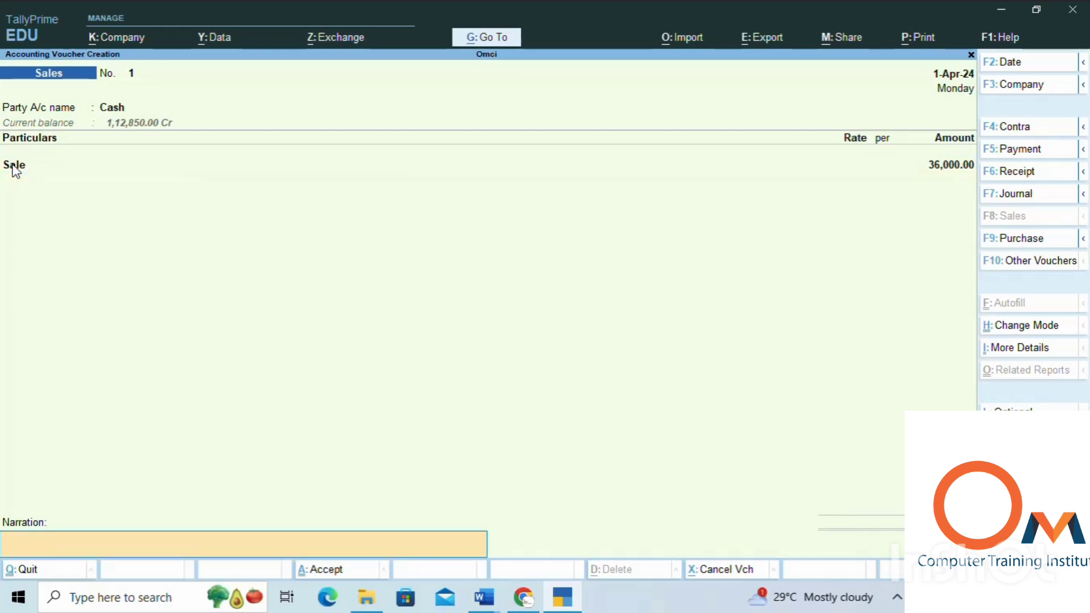
pyautogui.press('Return')
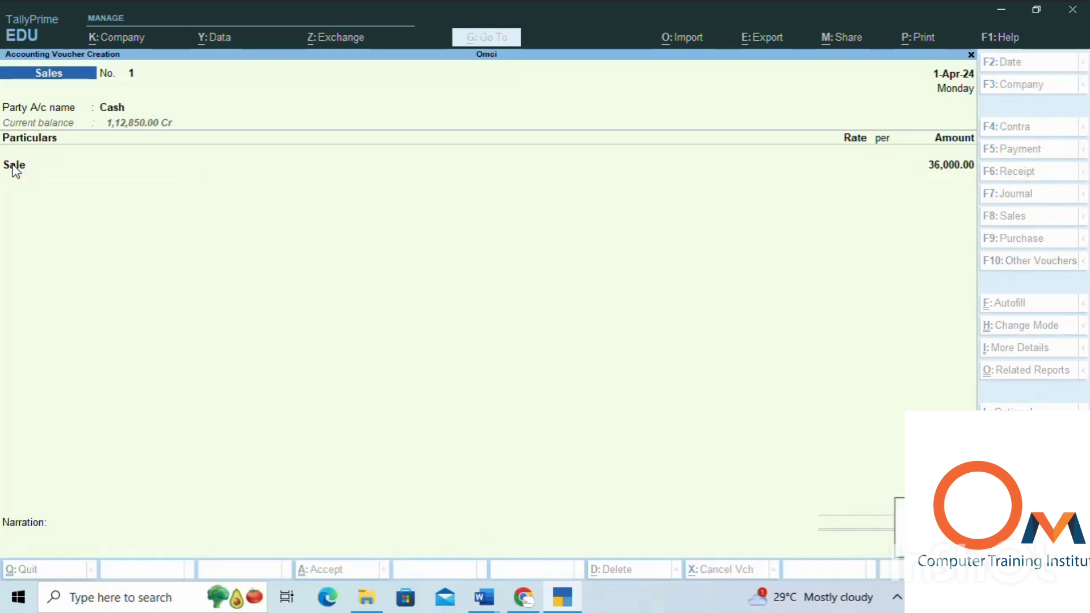
pyautogui.press('Return')
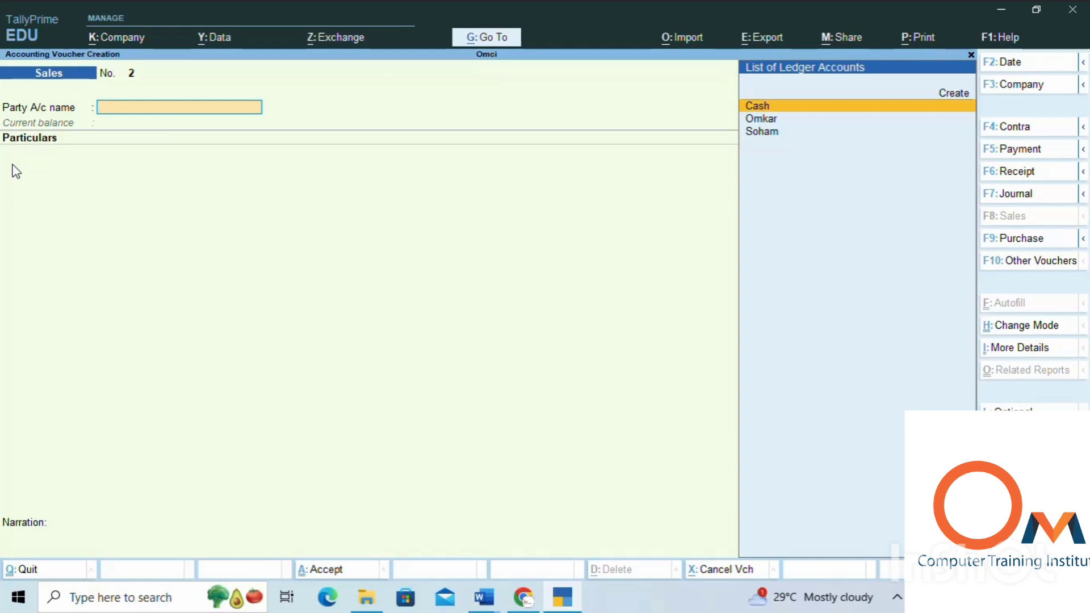
# Step: Start creating a new ledger from the voucher's party account field and enter the credit customer's name, without an alias
pyautogui.press('Up')
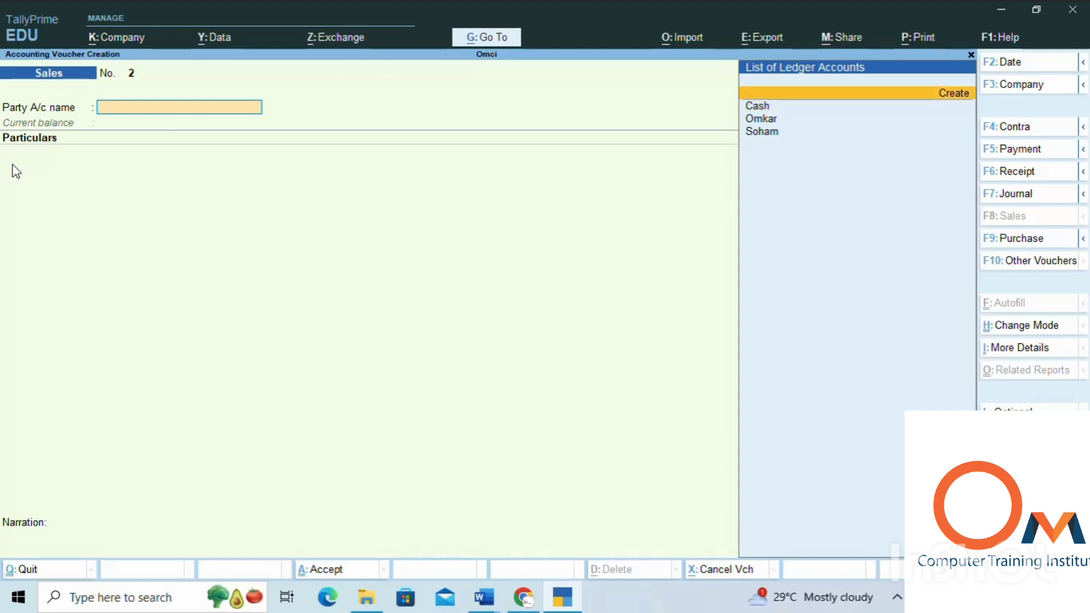
pyautogui.press('Return')
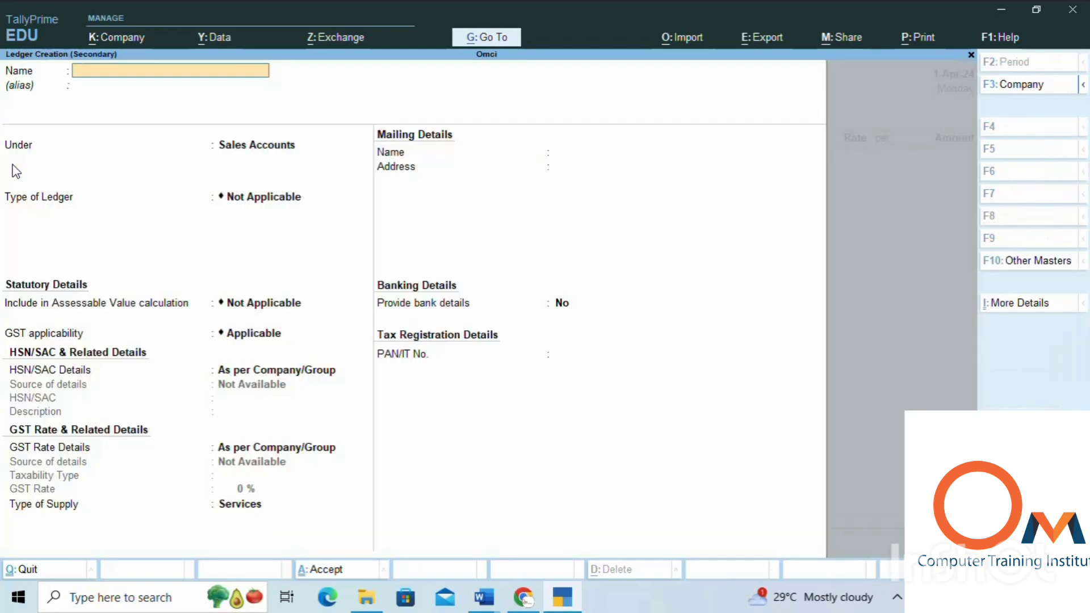
pyautogui.write('Hari')
pyautogui.press('Return')
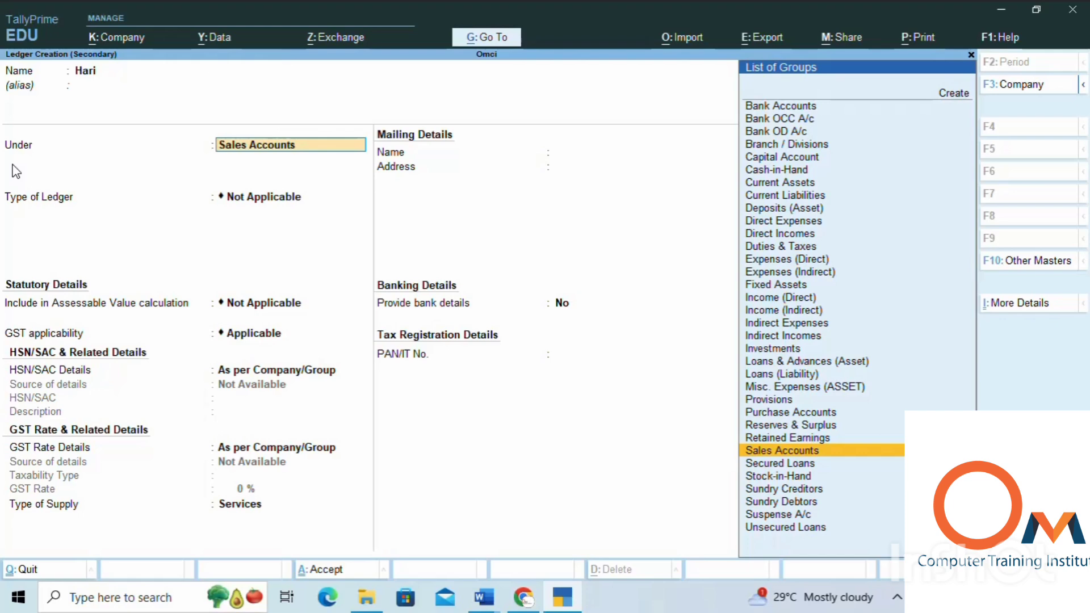
# Step: Place the customer ledger under Sundry Debtors, keep the remaining defaults and save it as the voucher's party account
pyautogui.write('Sun')
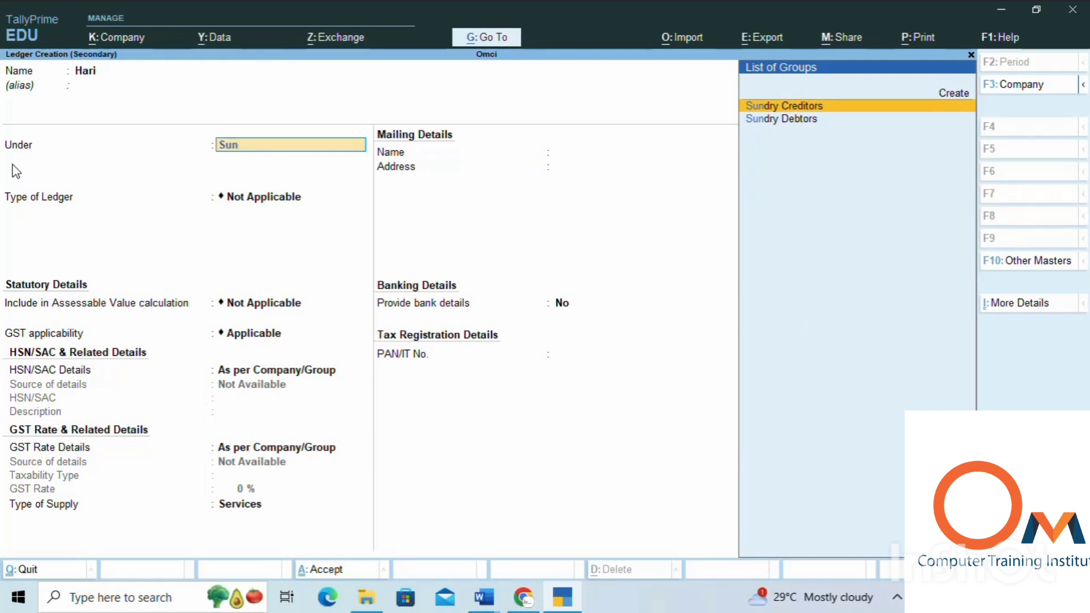
pyautogui.press('Return')
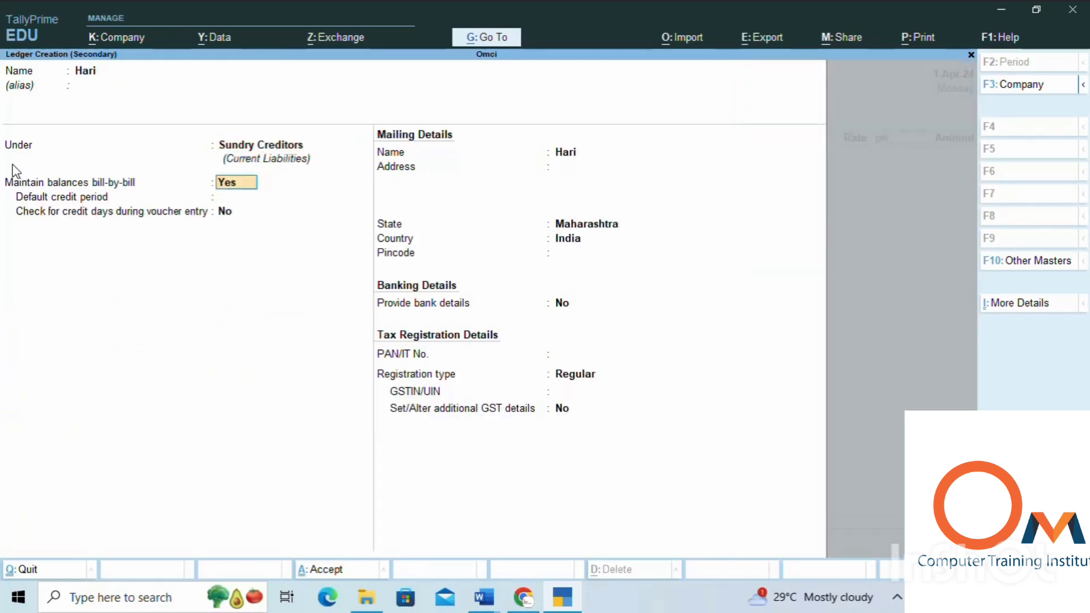
pyautogui.press('BackSpace')
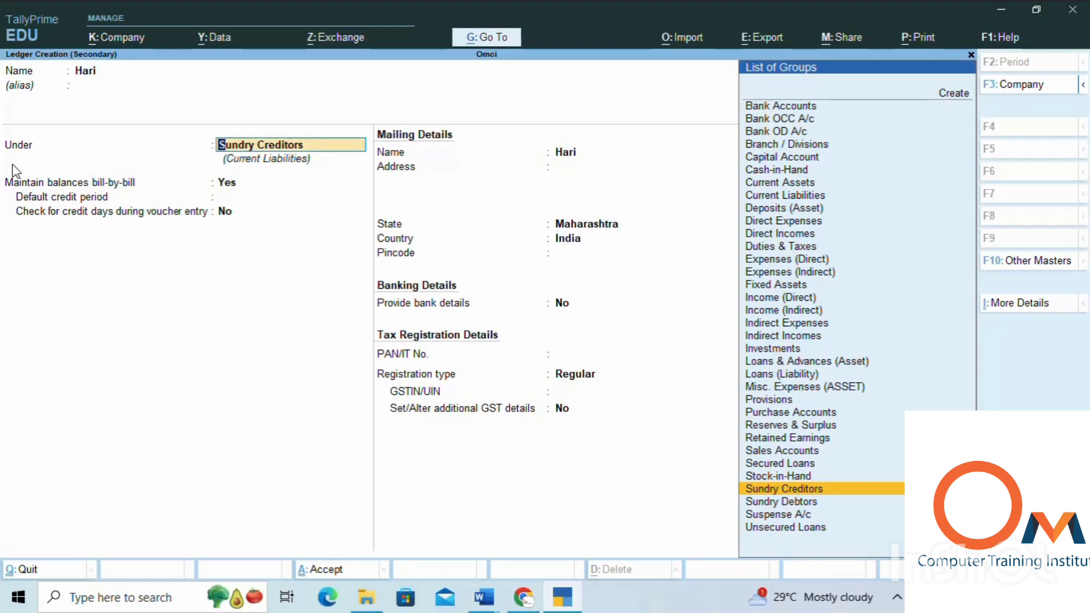
pyautogui.press('Down')
pyautogui.press('Return')
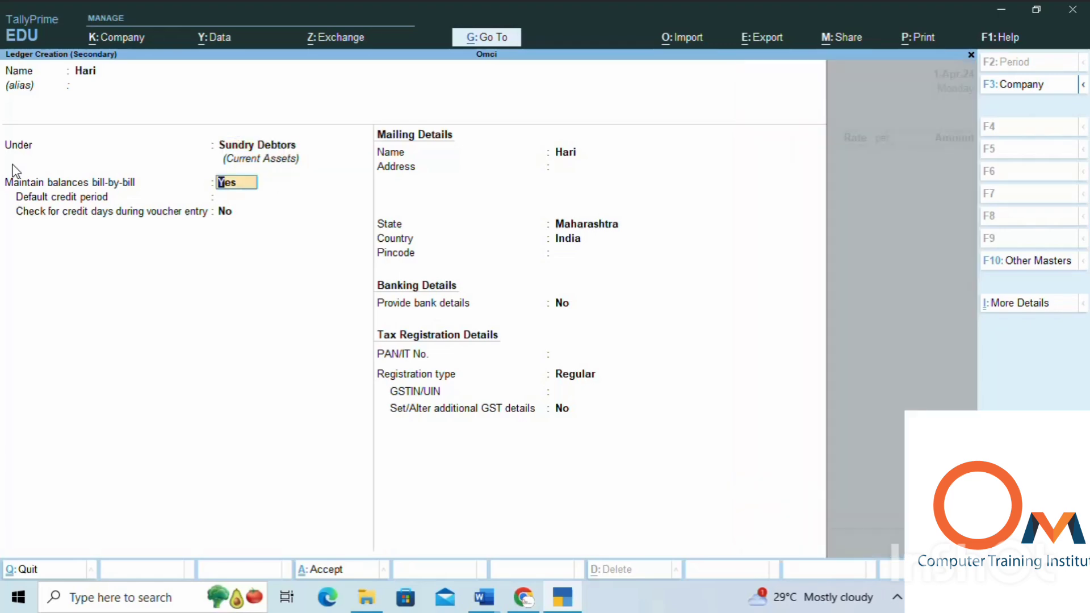
pyautogui.press('Return')
pyautogui.press('Return')
pyautogui.press('Return')
pyautogui.press('Return')
pyautogui.press('Return')
pyautogui.press('Return')
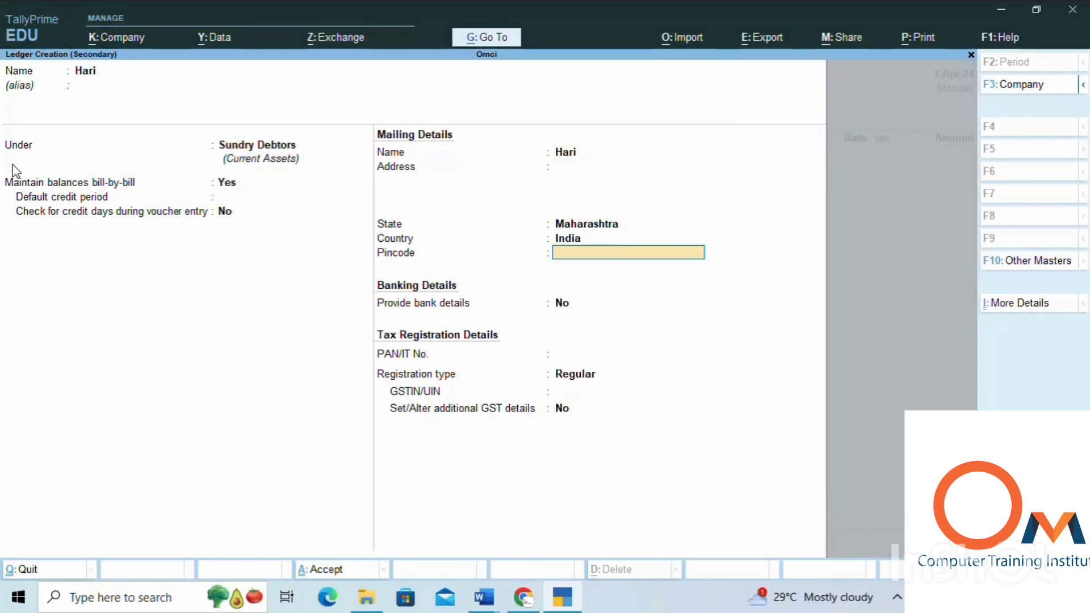
pyautogui.press('Return')
pyautogui.press('Return')
pyautogui.press('Return')
pyautogui.press('Return')
pyautogui.press('Return')
pyautogui.press('Return')
pyautogui.press('Return')
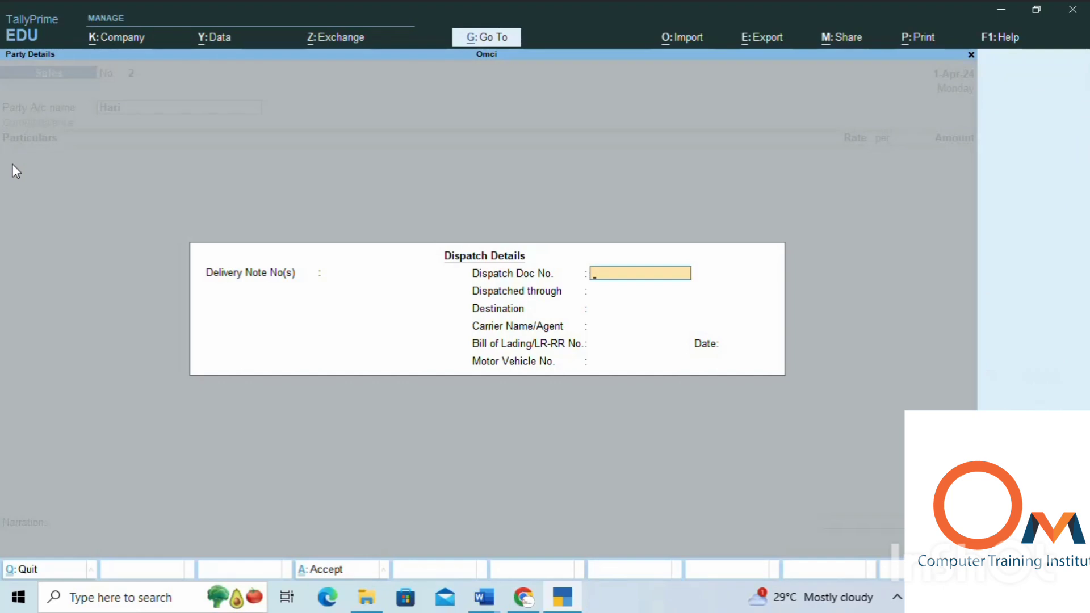
# Step: Leave the voucher's dispatch details blank and accept the default party details for the customer
pyautogui.press('Return')
pyautogui.press('Return')
pyautogui.press('Return')
pyautogui.press('Return')
pyautogui.press('Return')
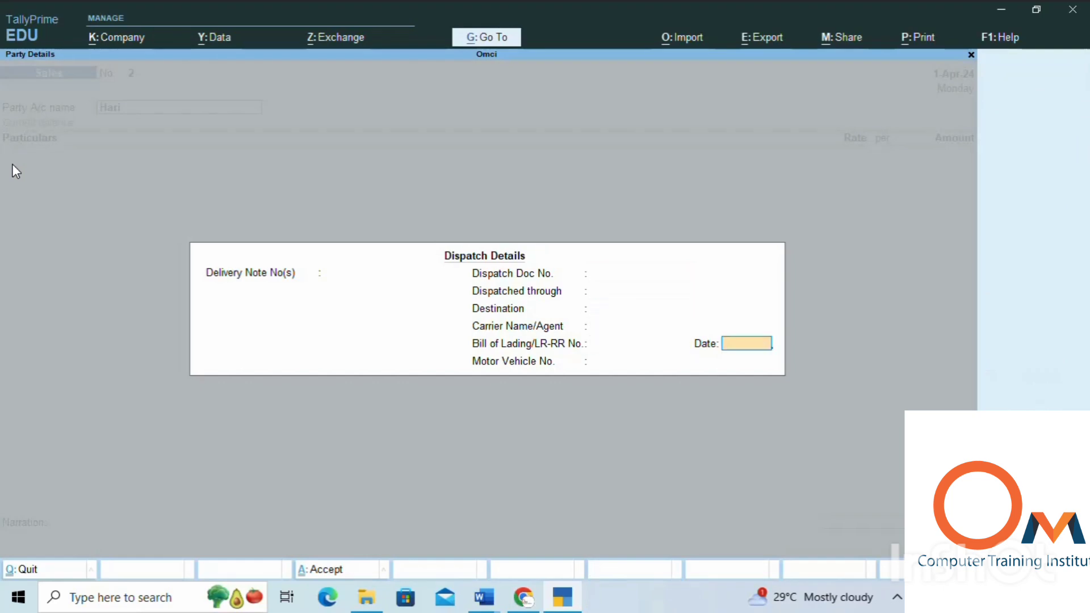
pyautogui.press('Return')
pyautogui.press('Return')
pyautogui.press('Return')
pyautogui.press('Return')
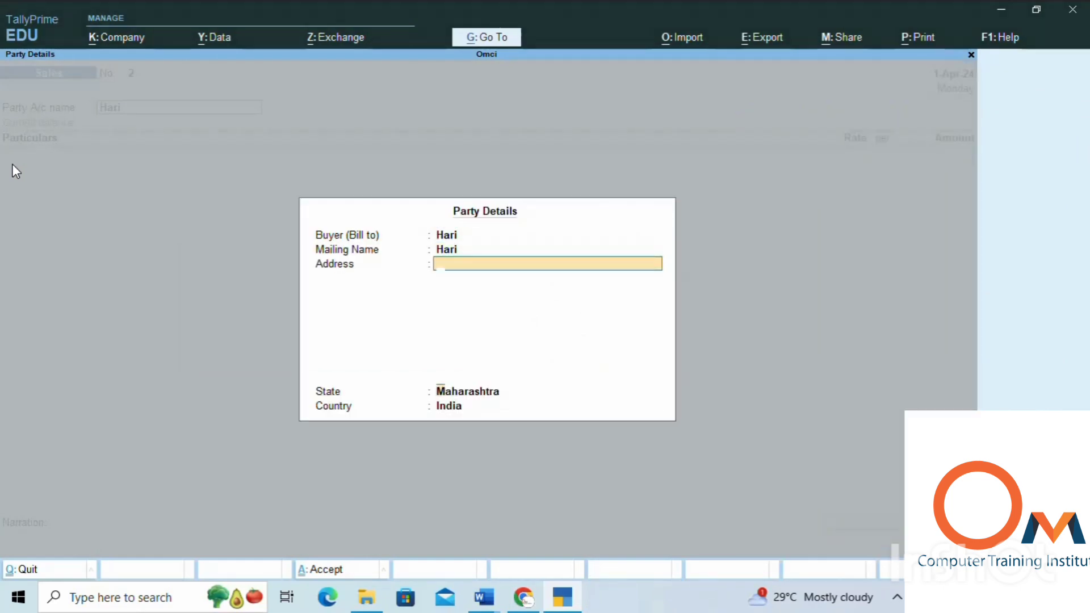
pyautogui.press('Return')
pyautogui.press('Return')
pyautogui.press('Return')
pyautogui.press('Return')
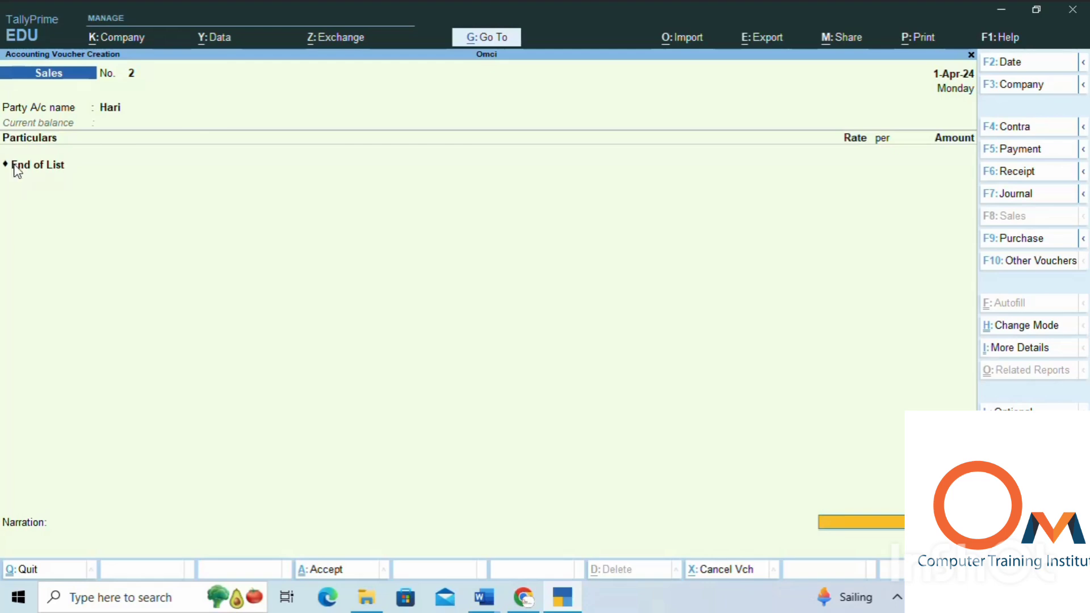
# Step: Choose the existing Sale ledger on the first particulars line of the customer's sales voucher
pyautogui.click(24, 165)
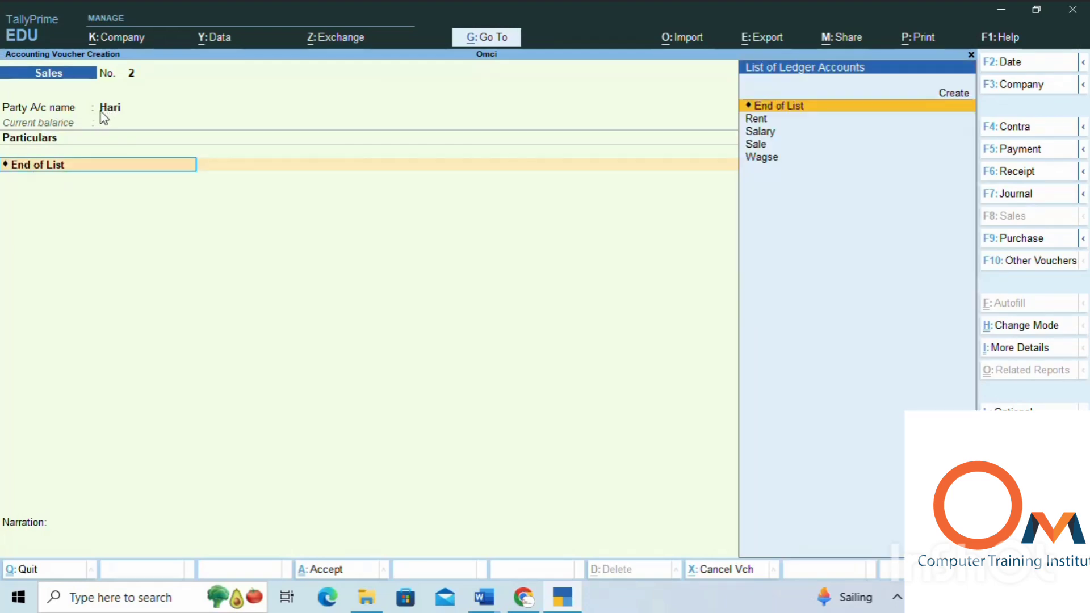
pyautogui.press('Down')
pyautogui.press('Down')
pyautogui.press('Down')
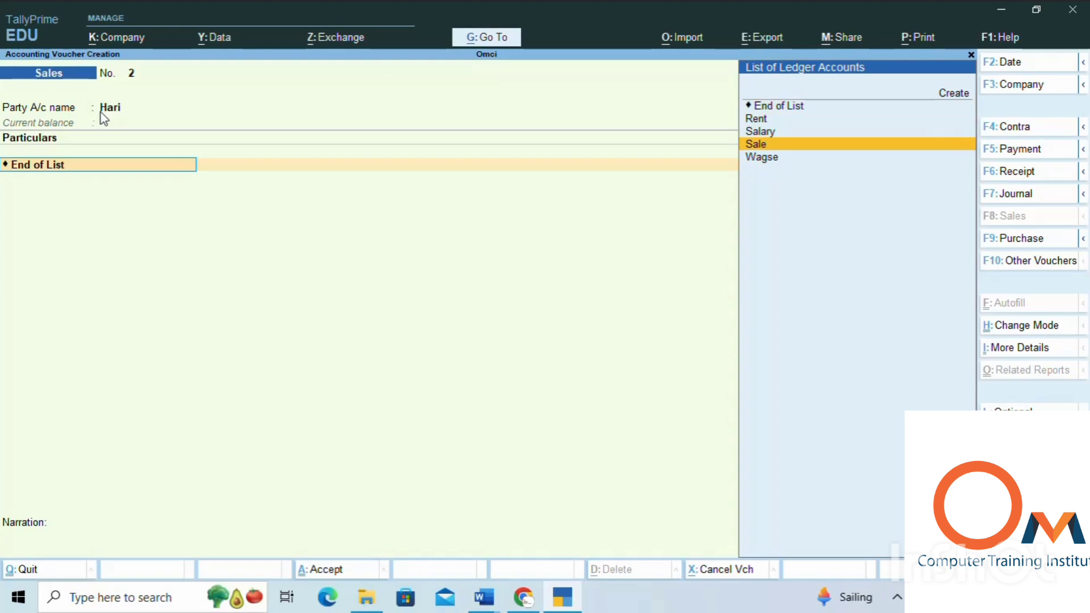
pyautogui.press('Return')
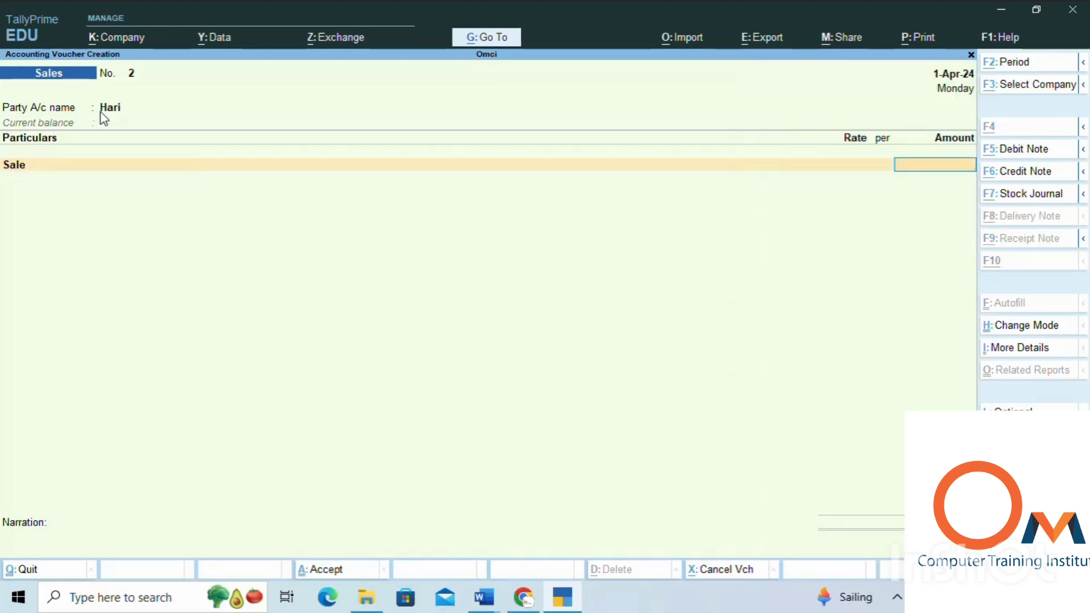
# Step: Check the credit sale in the Word notes, enter 30,000 as the Sale amount in TallyPrime and end the particulars list
pyautogui.hotkey('alt', 'Tab')
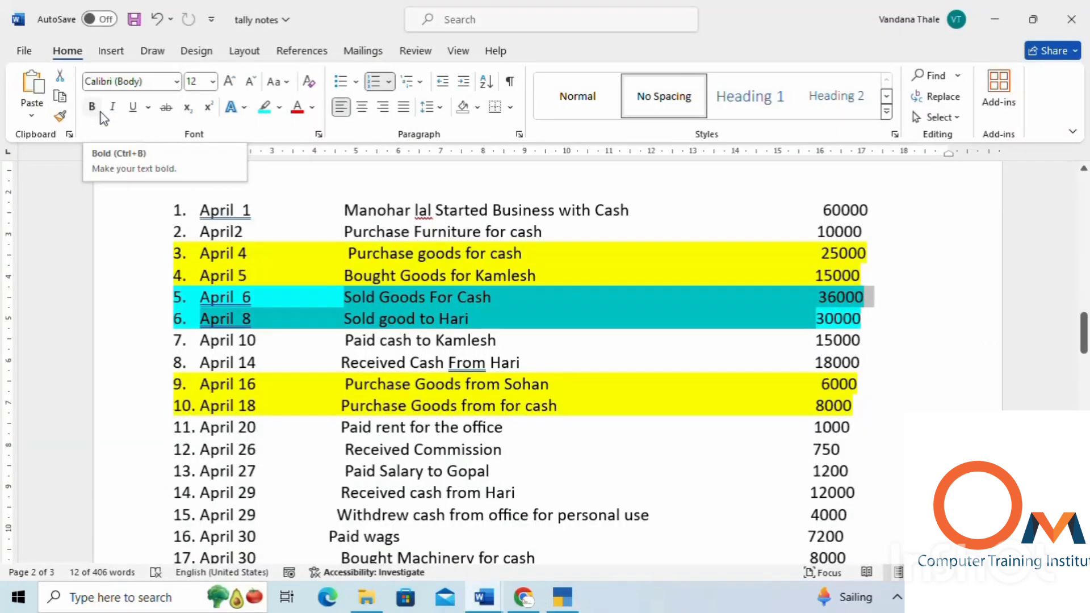
pyautogui.hotkey('alt', 'Tab')
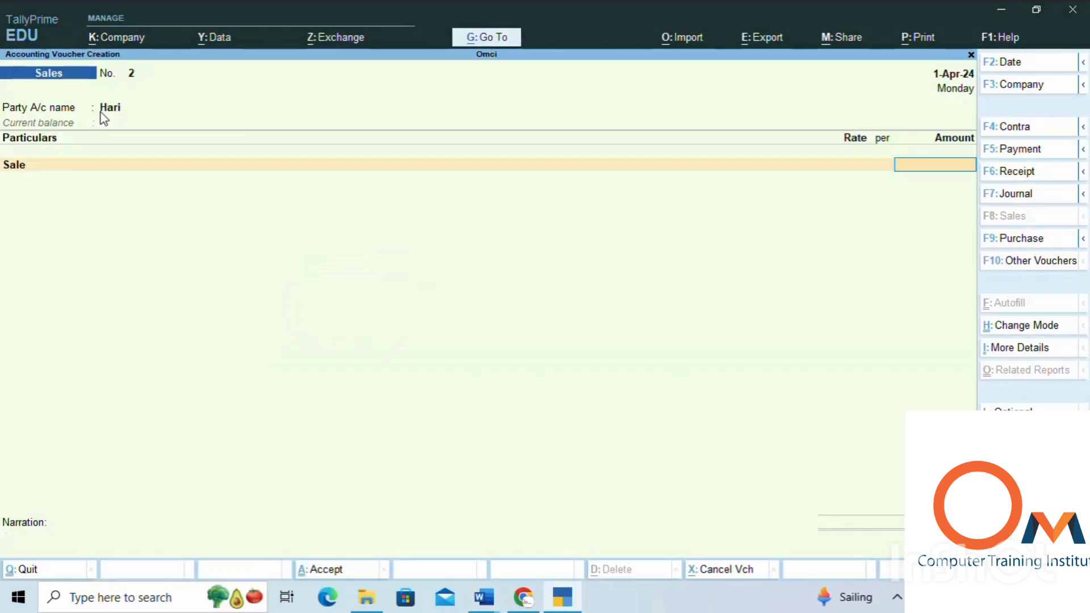
pyautogui.write('3')
pyautogui.write('000')
pyautogui.press('Return')
pyautogui.press('Return')
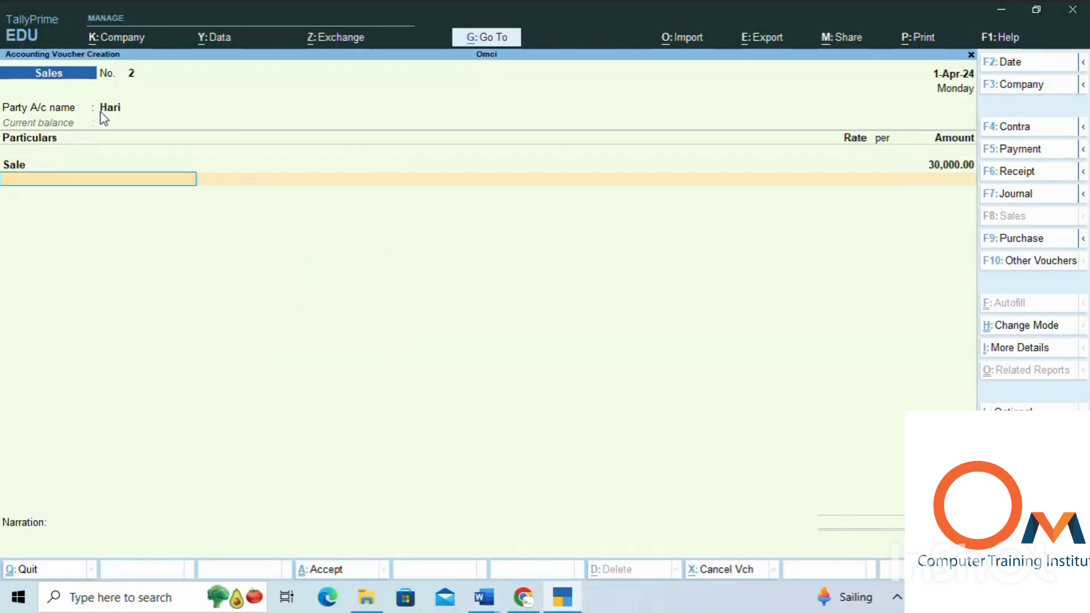
pyautogui.press('Return')
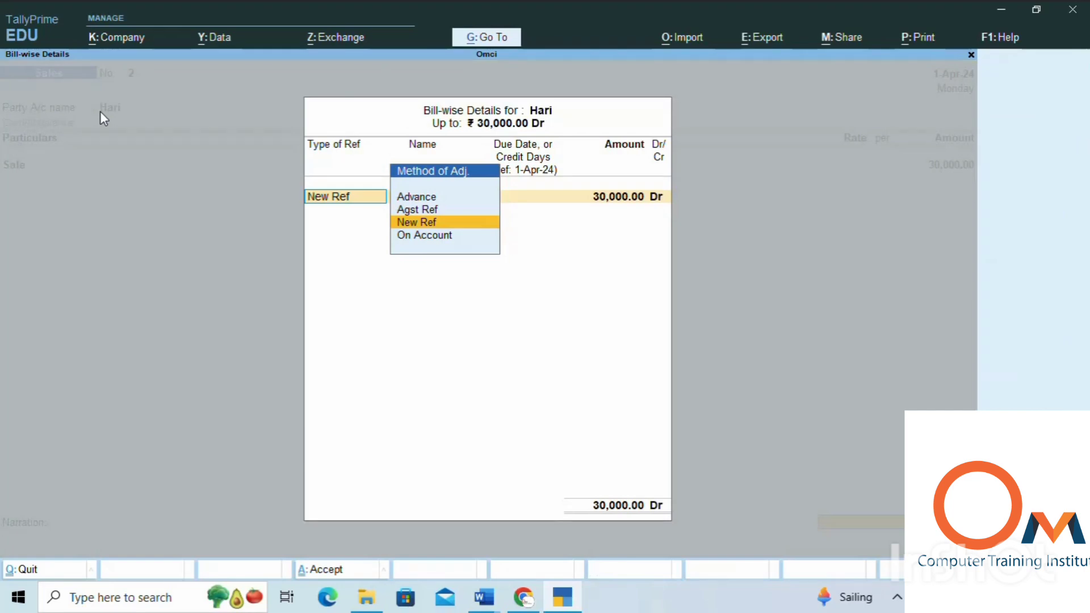
# Step: Record the full amount bill-wise as a New Ref named 1, leave the narration empty and save the sales voucher
pyautogui.press('Return')
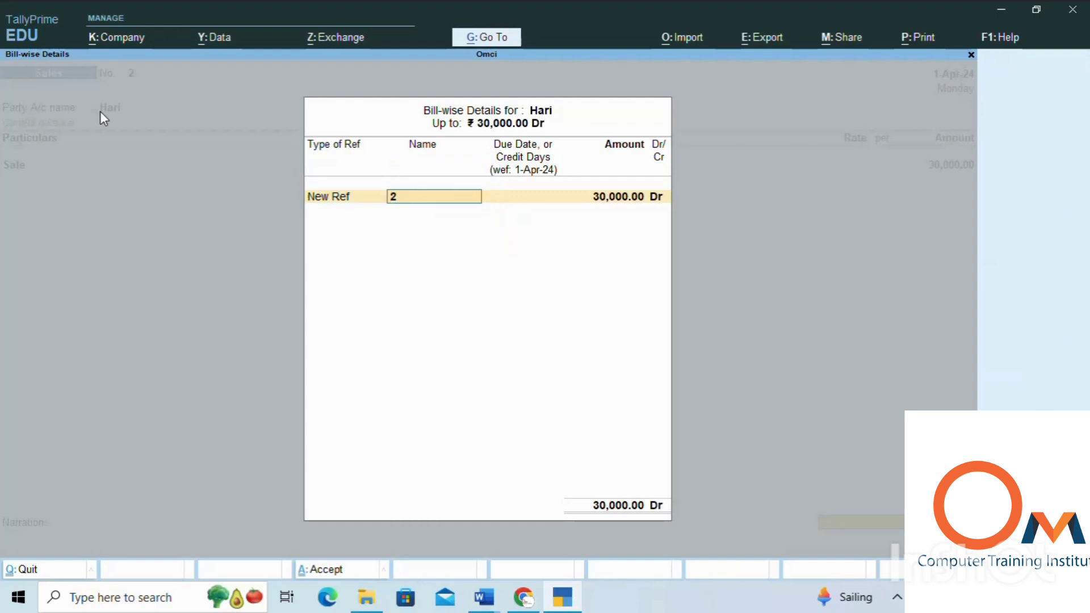
pyautogui.write('1')
pyautogui.press('Return')
pyautogui.press('Return')
pyautogui.press('Return')
pyautogui.press('Return')
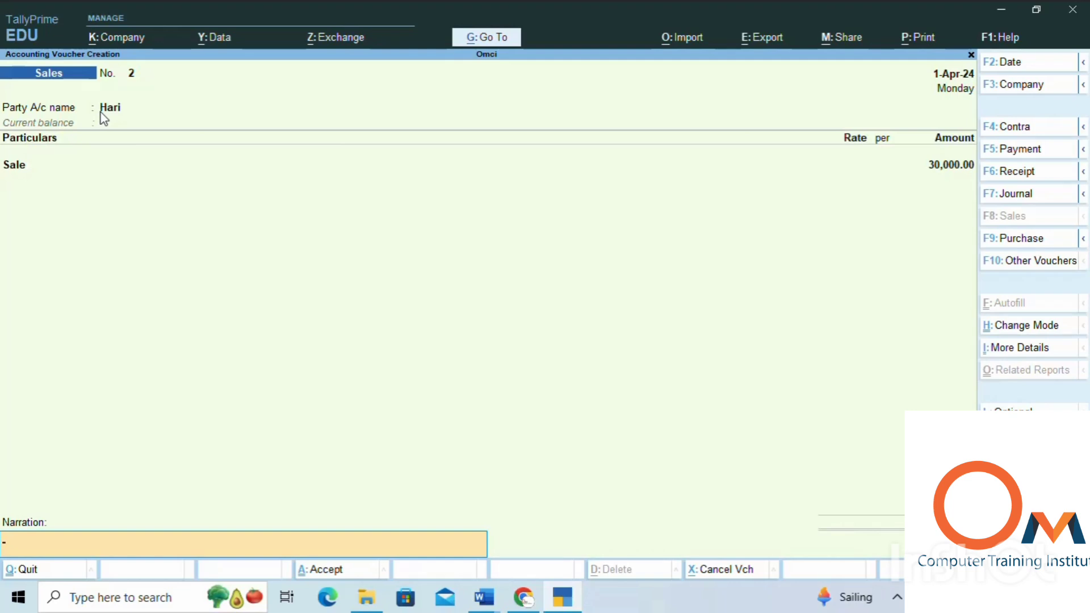
pyautogui.press('Return')
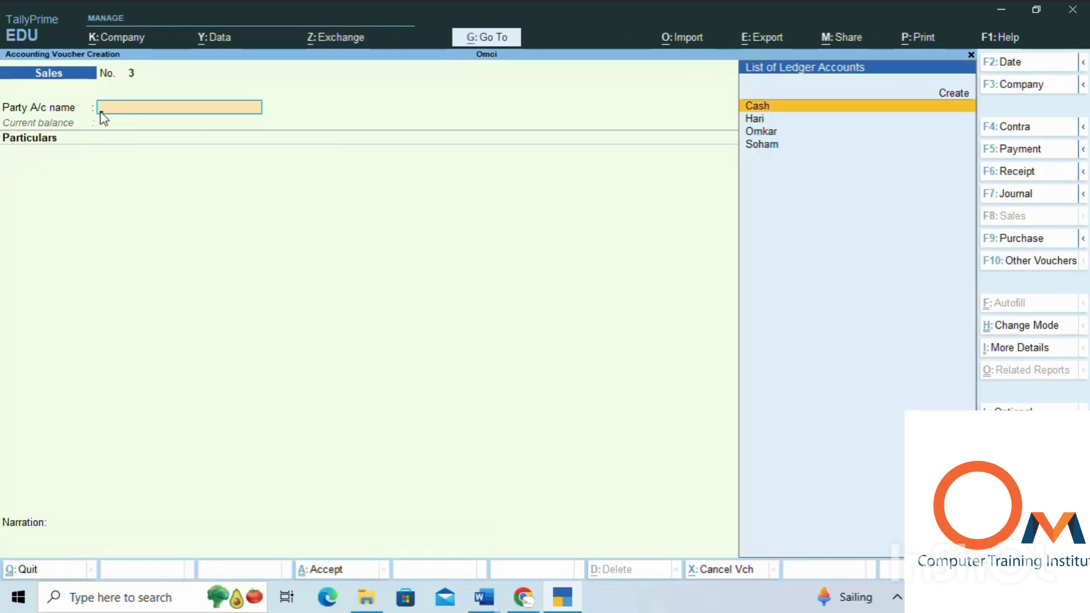
# Step: Leave voucher entry and open Account Books under Display More Reports
pyautogui.press('Escape')
pyautogui.press('Escape')
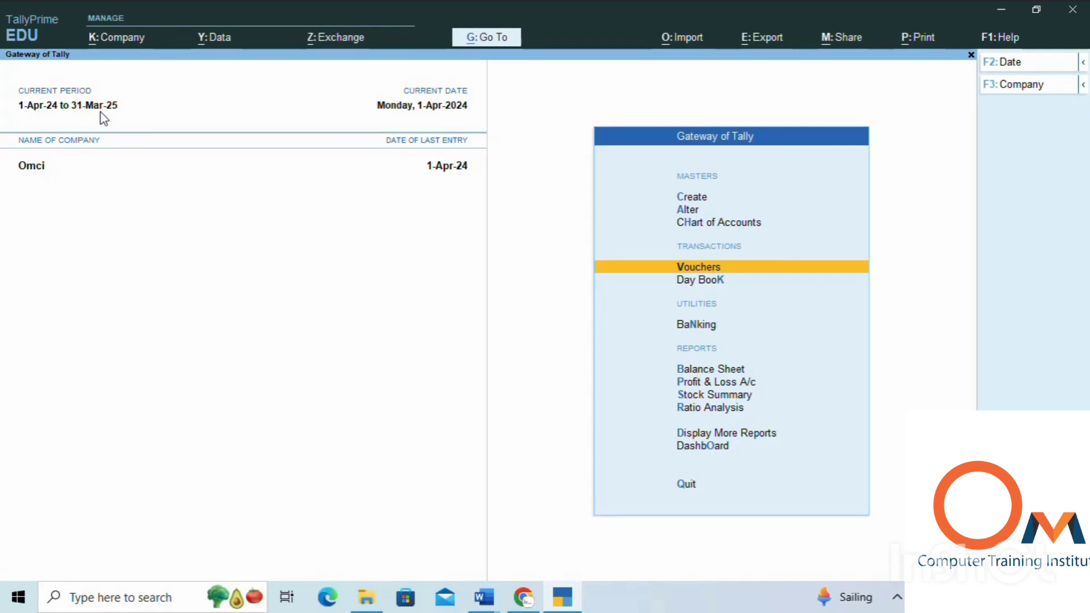
pyautogui.press('Down')
pyautogui.press('Down')
pyautogui.press('Down')
pyautogui.press('Down')
pyautogui.press('Down')
pyautogui.press('Down')
pyautogui.press('Down')
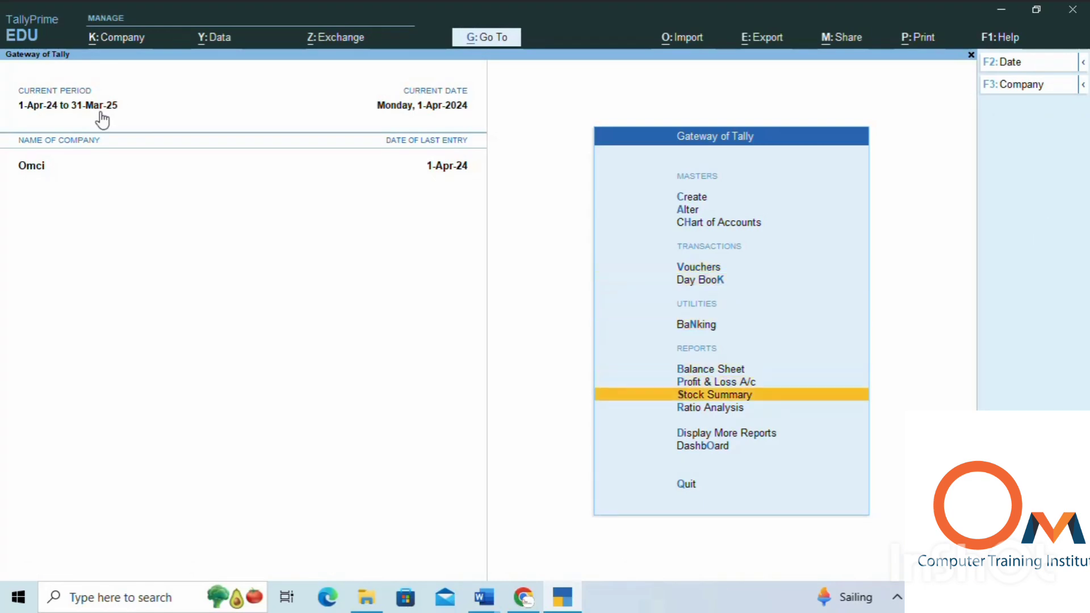
pyautogui.press('Return')
pyautogui.press('Down')
pyautogui.press('Down')
pyautogui.press('Down')
pyautogui.press('Down')
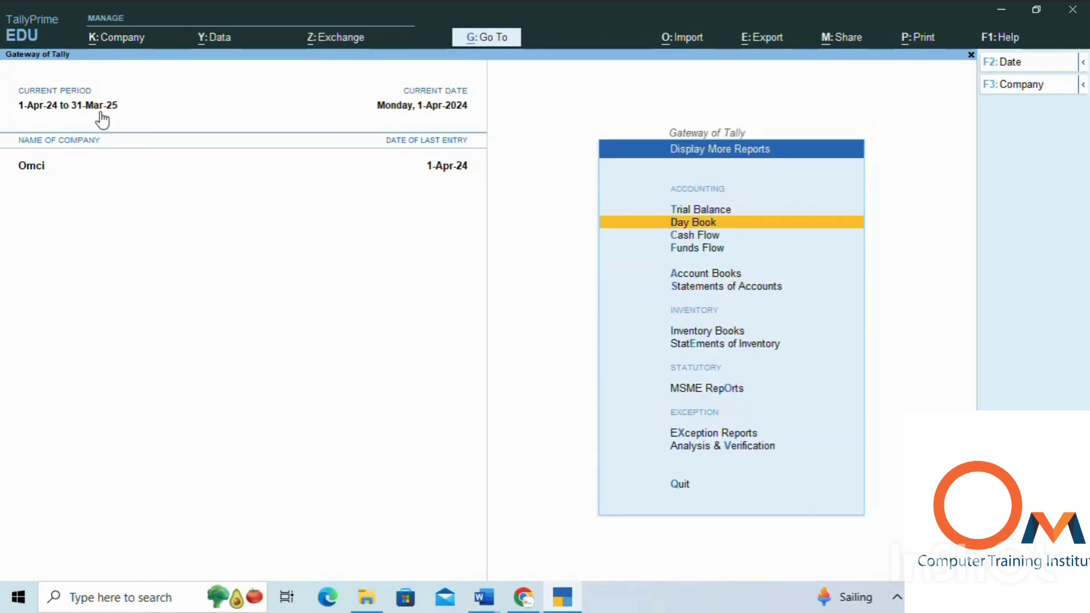
pyautogui.press('Return')
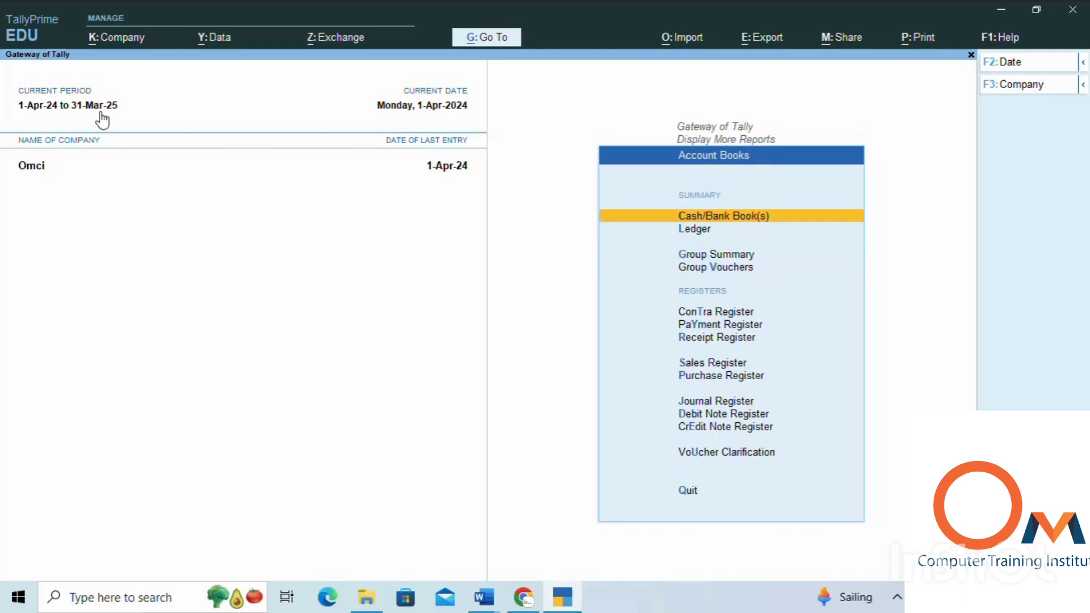
# Step: Open the Sales Register and view the list of sales vouchers for April
pyautogui.press('Down')
pyautogui.press('Down')
pyautogui.press('Down')
pyautogui.press('Down')
pyautogui.press('Down')
pyautogui.press('Down')
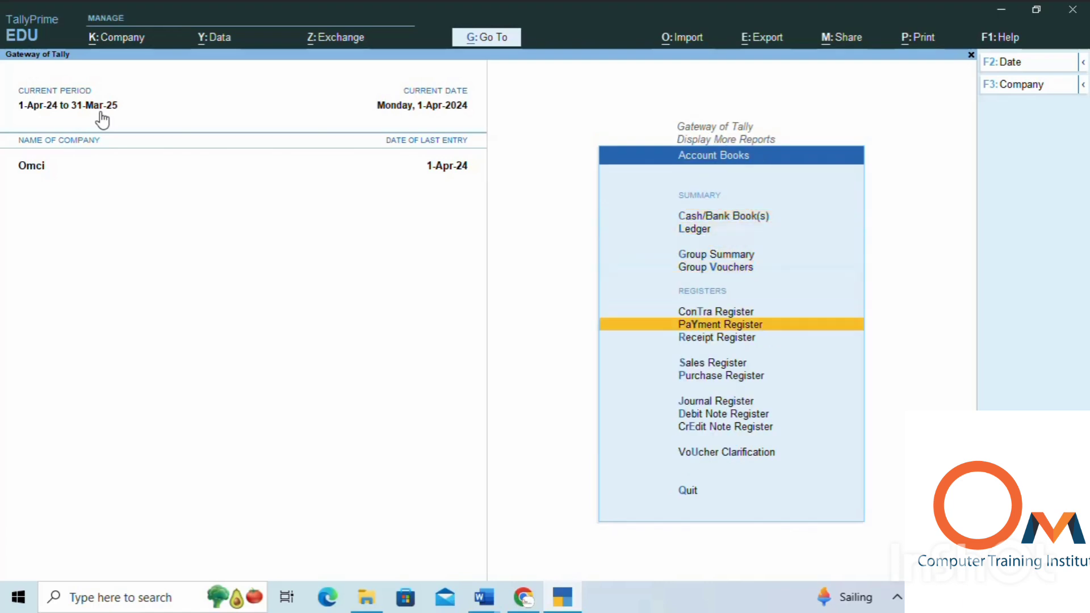
pyautogui.press('Down')
pyautogui.press('Down')
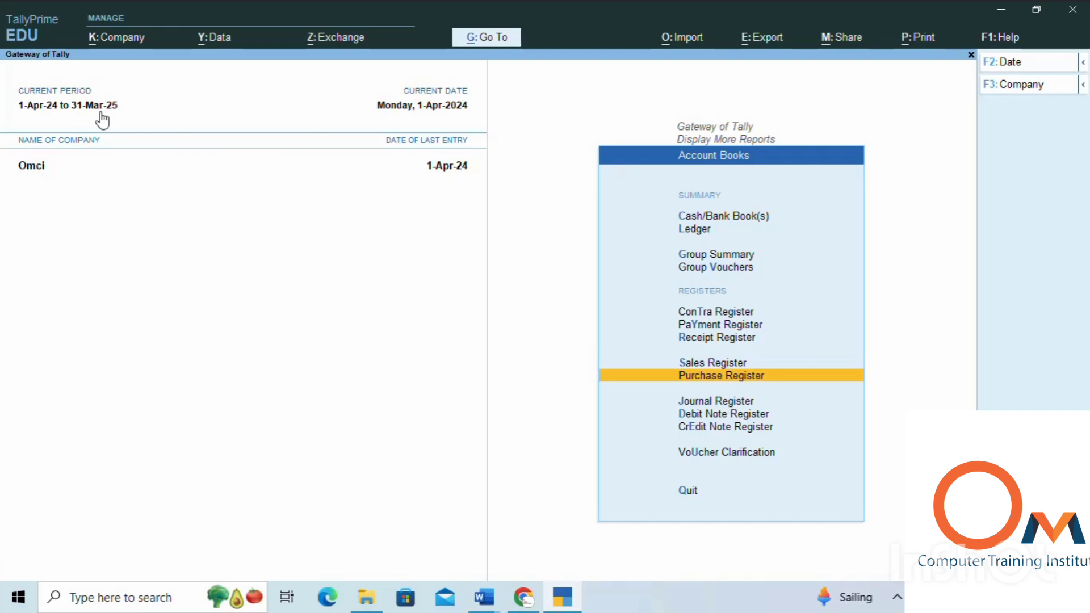
pyautogui.press('Up')
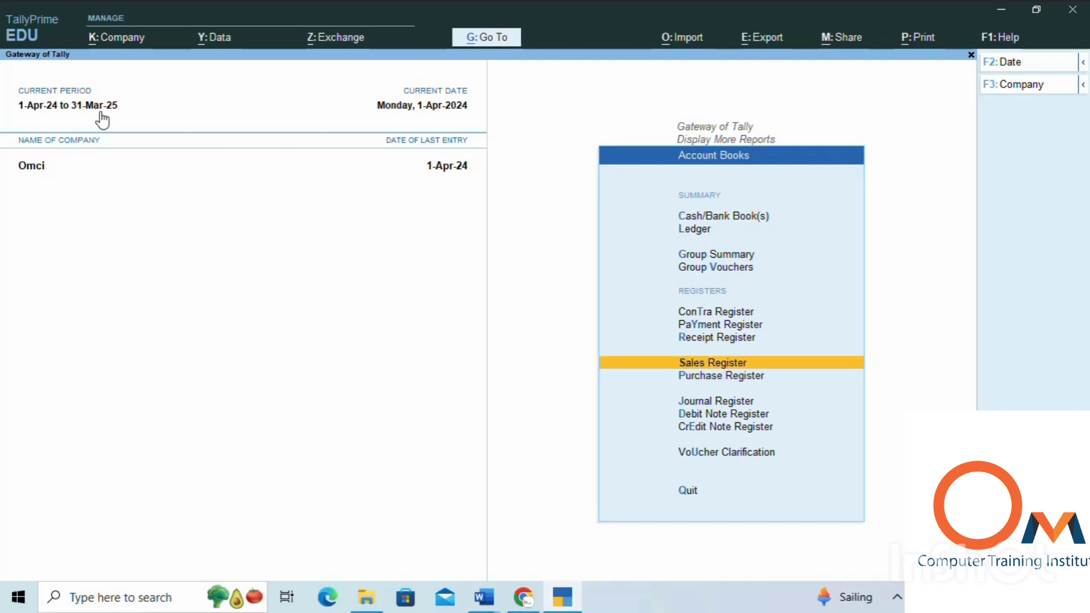
pyautogui.press('Down')
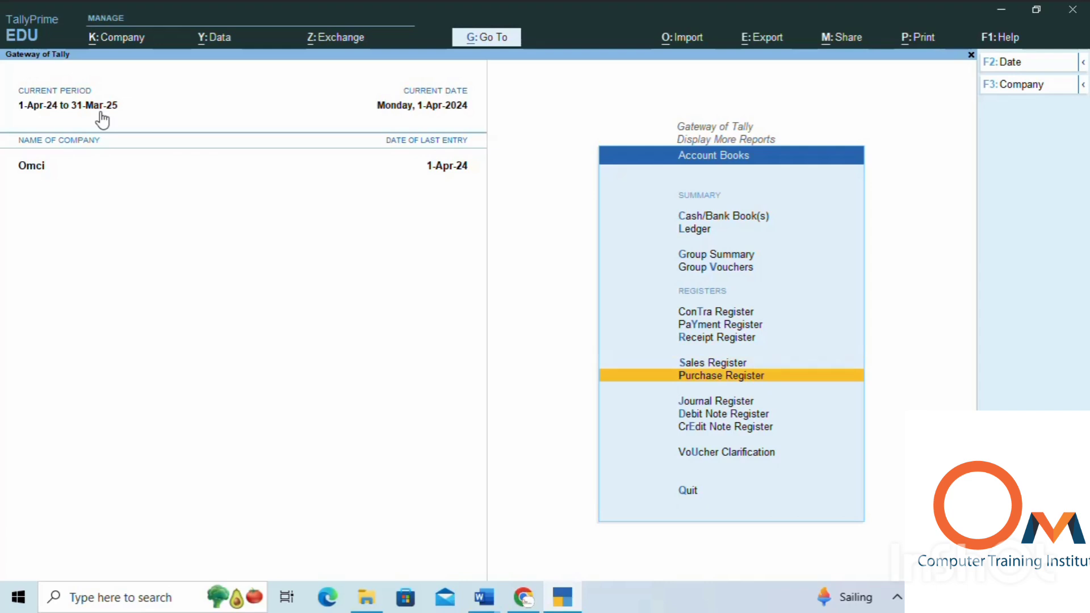
pyautogui.press('Up')
pyautogui.press('Up')
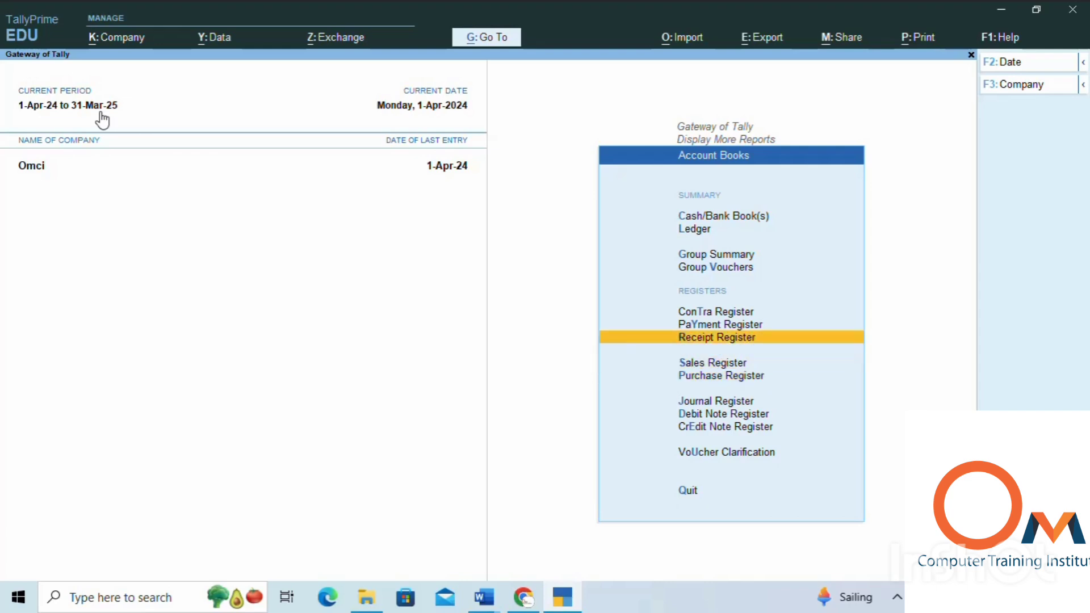
pyautogui.press('Down')
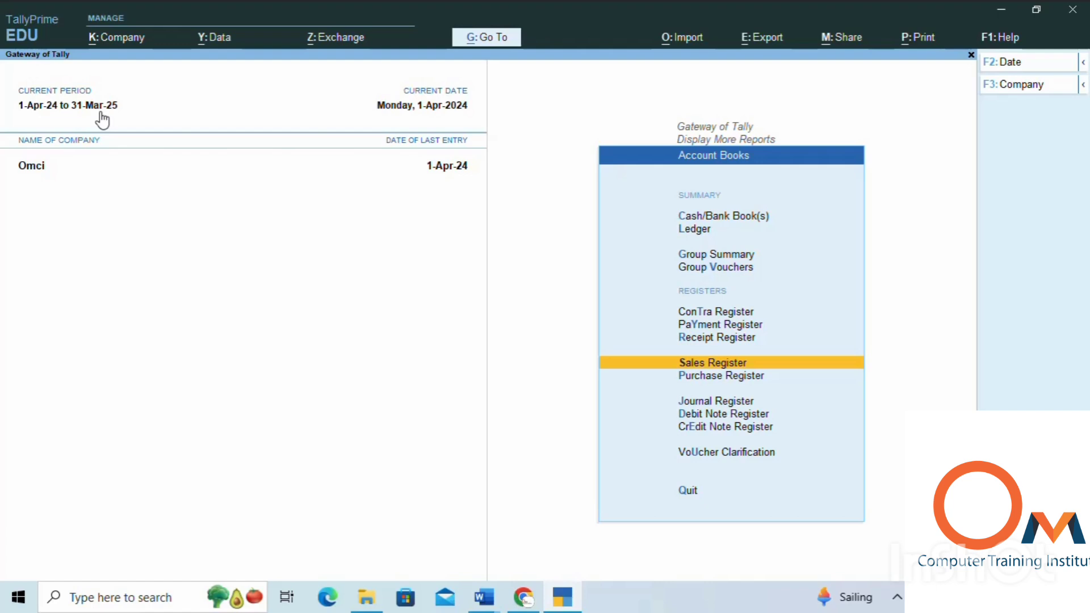
pyautogui.press('Return')
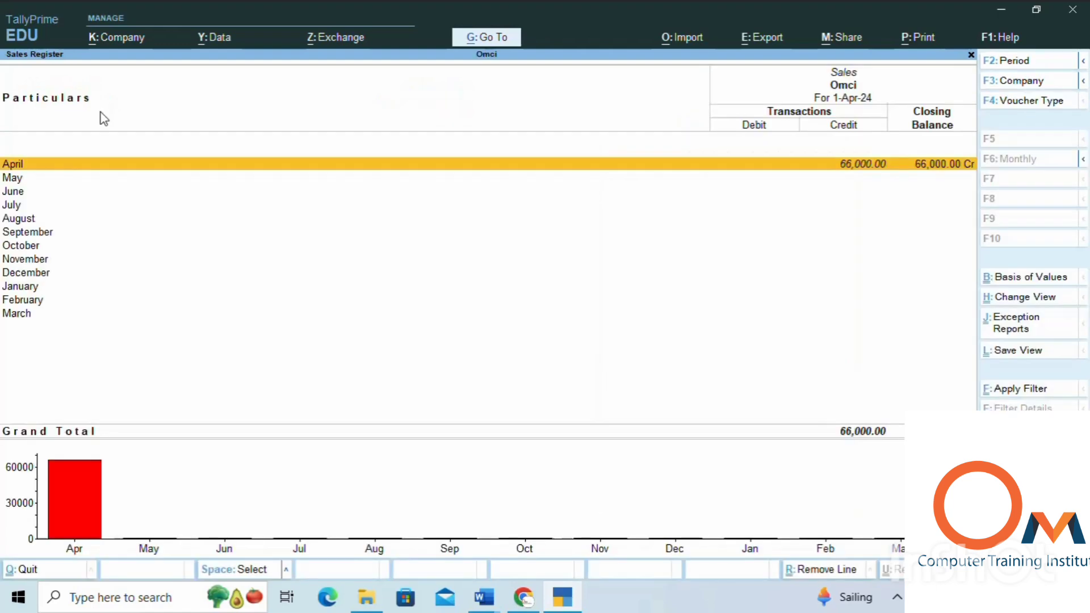
pyautogui.press('Return')
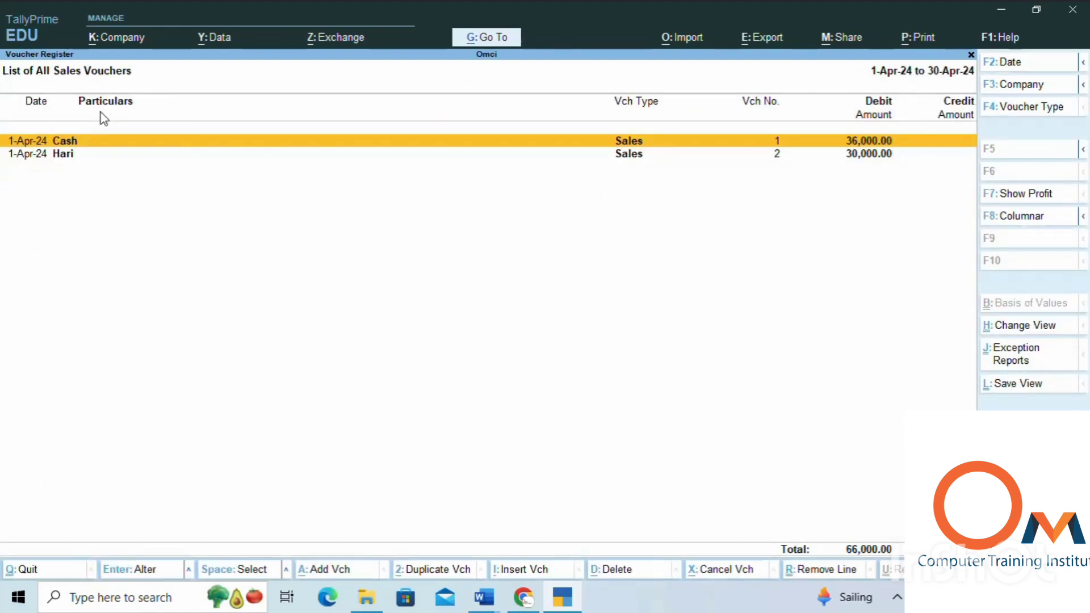